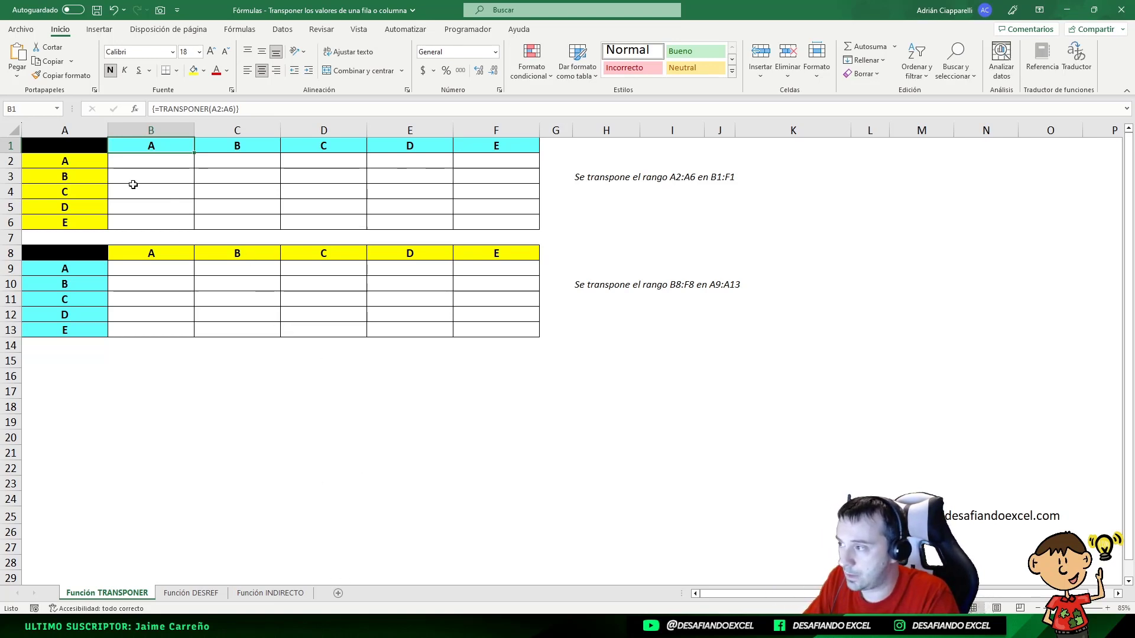
# Examine the source range A2:A6 and the TRANSPONER array formula that fills B1:F1.
pyautogui.moveTo(76, 160); pyautogui.dragTo(78, 220)
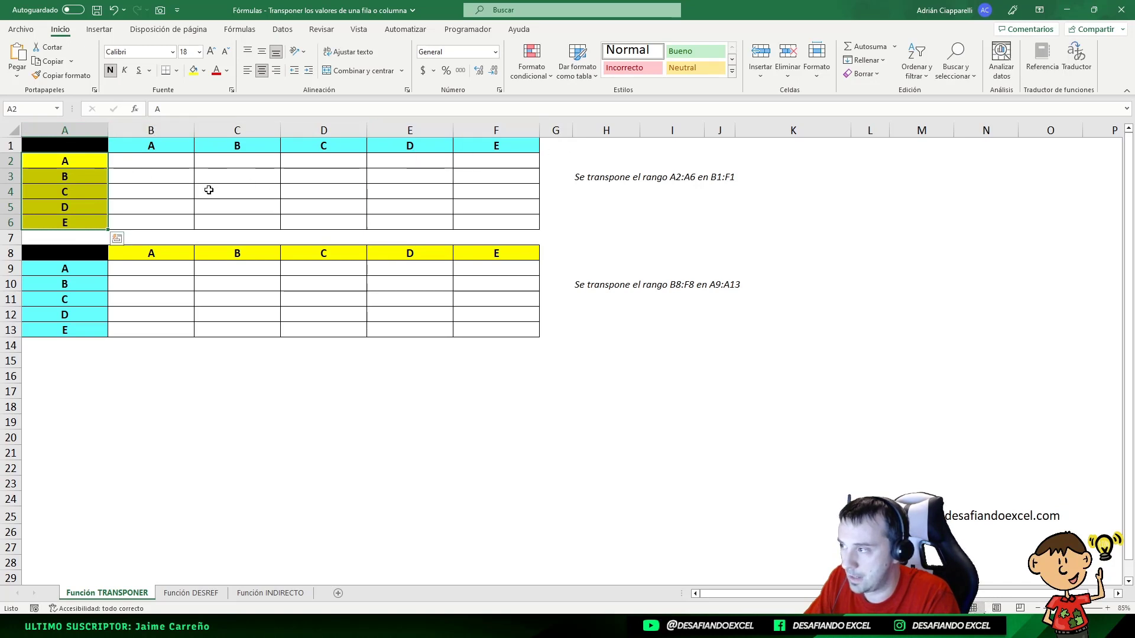
pyautogui.click(80, 160)
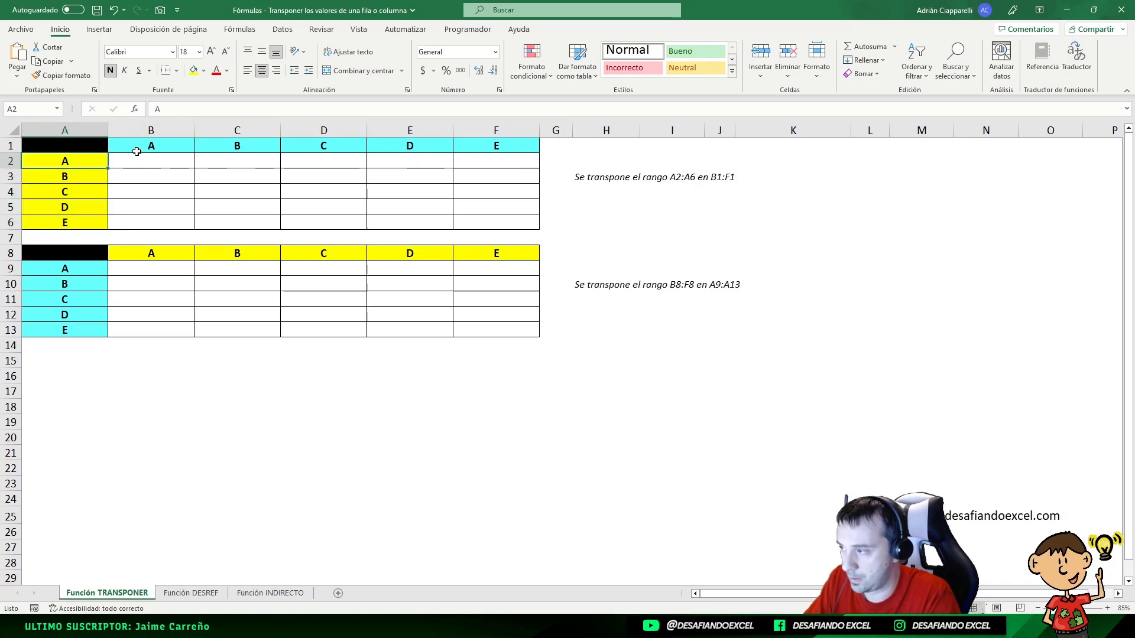
pyautogui.click(142, 147)
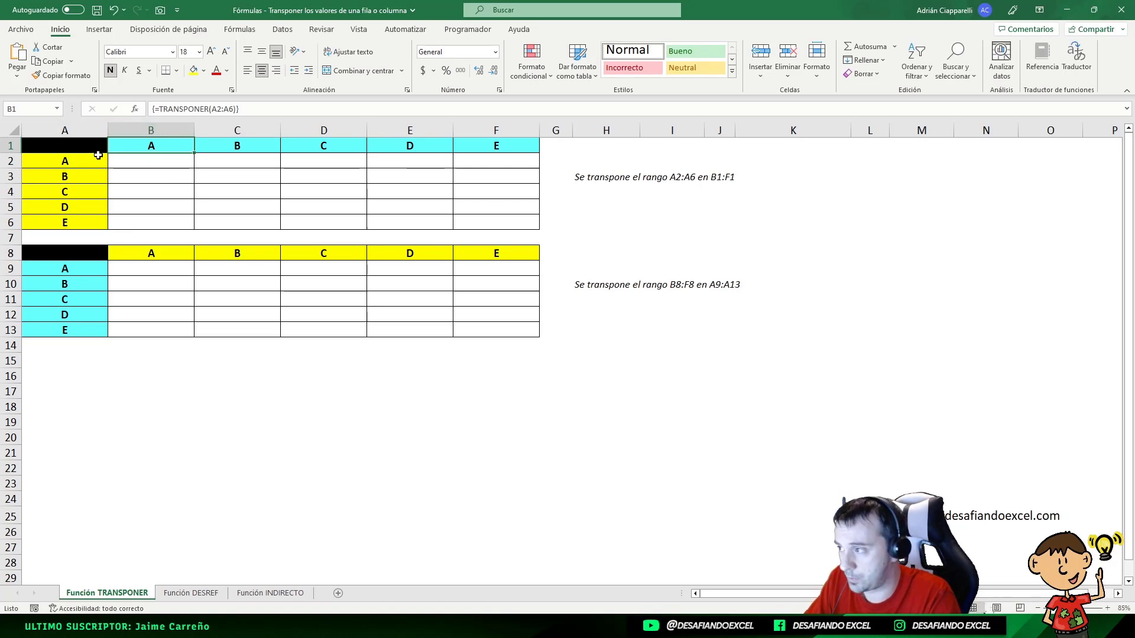
pyautogui.moveTo(144, 145); pyautogui.dragTo(499, 147)
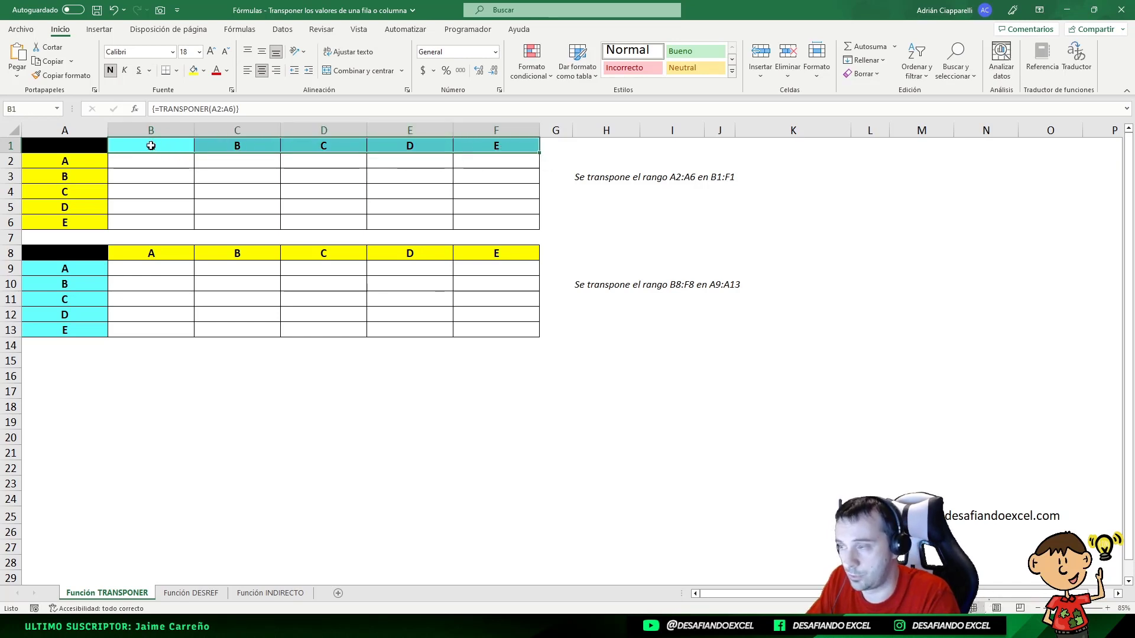
pyautogui.click(153, 146)
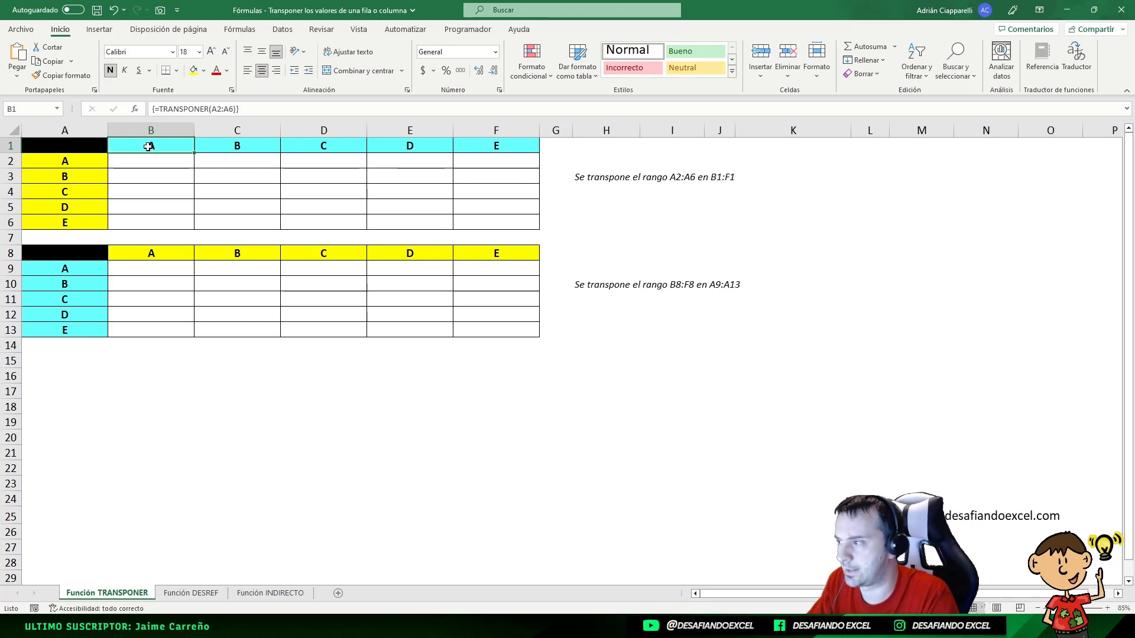
# Try to confirm the TRANSPONER(A2:A6) formula in B1 as an ordinary formula, and cancel the edit.
pyautogui.doubleClick(147, 146)
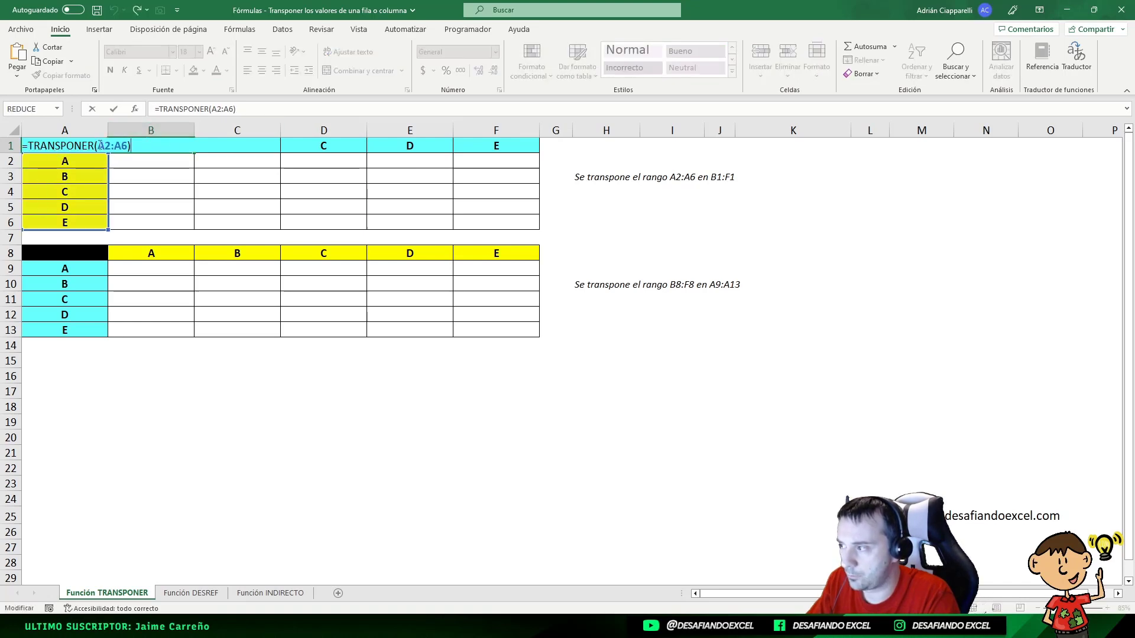
pyautogui.press('Return')
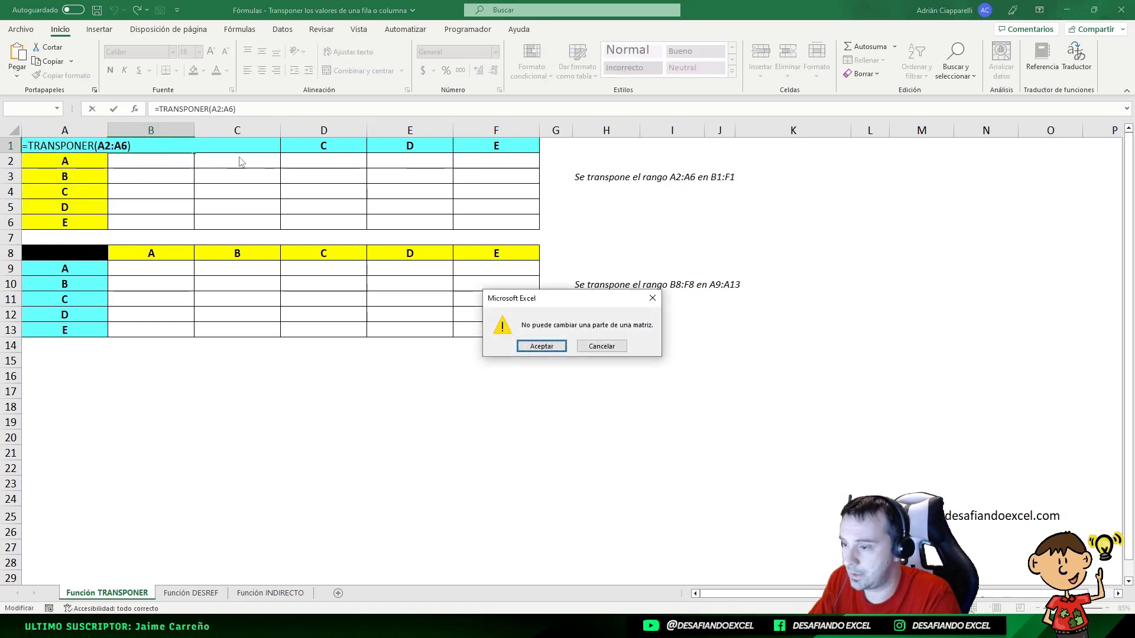
pyautogui.press('Return')
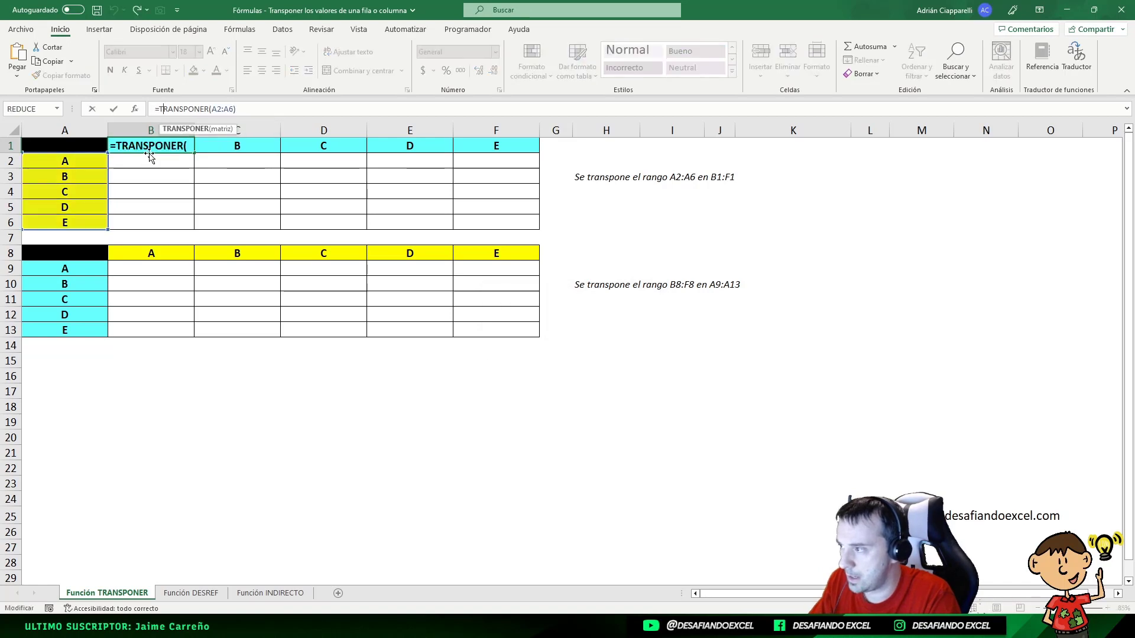
pyautogui.press('Escape')
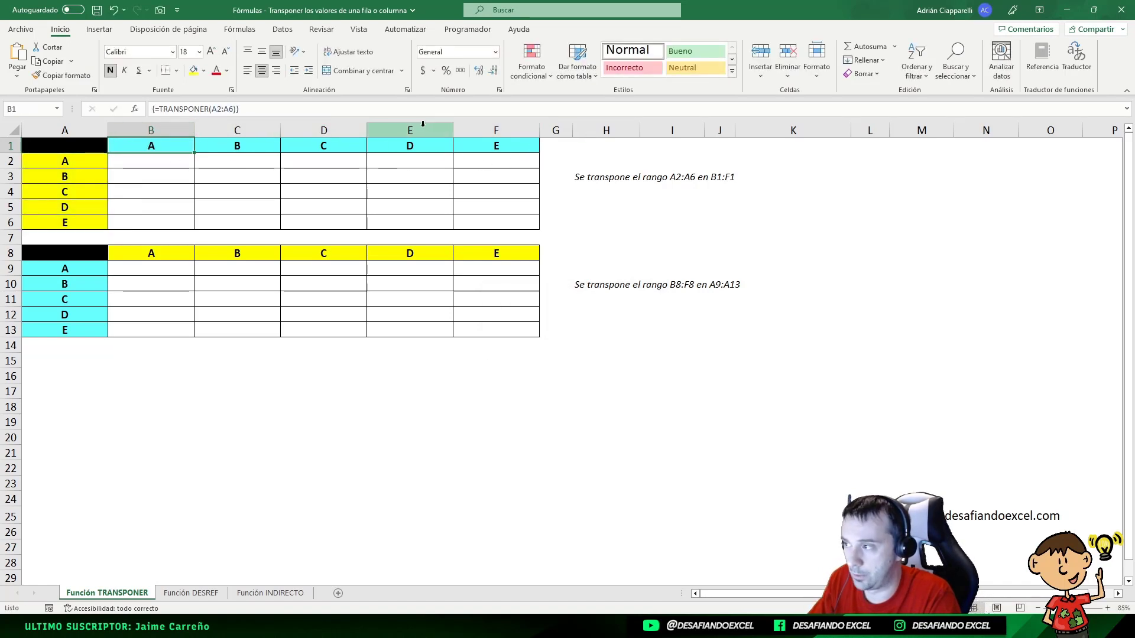
# Check source row B8:F8 against A9:A13, and re-enter the TRANSPONER(B8:F8) formula of A9 as an array formula.
pyautogui.moveTo(127, 249); pyautogui.dragTo(476, 256)
pyautogui.moveTo(80, 263); pyautogui.dragTo(83, 324)
pyautogui.click(69, 272)
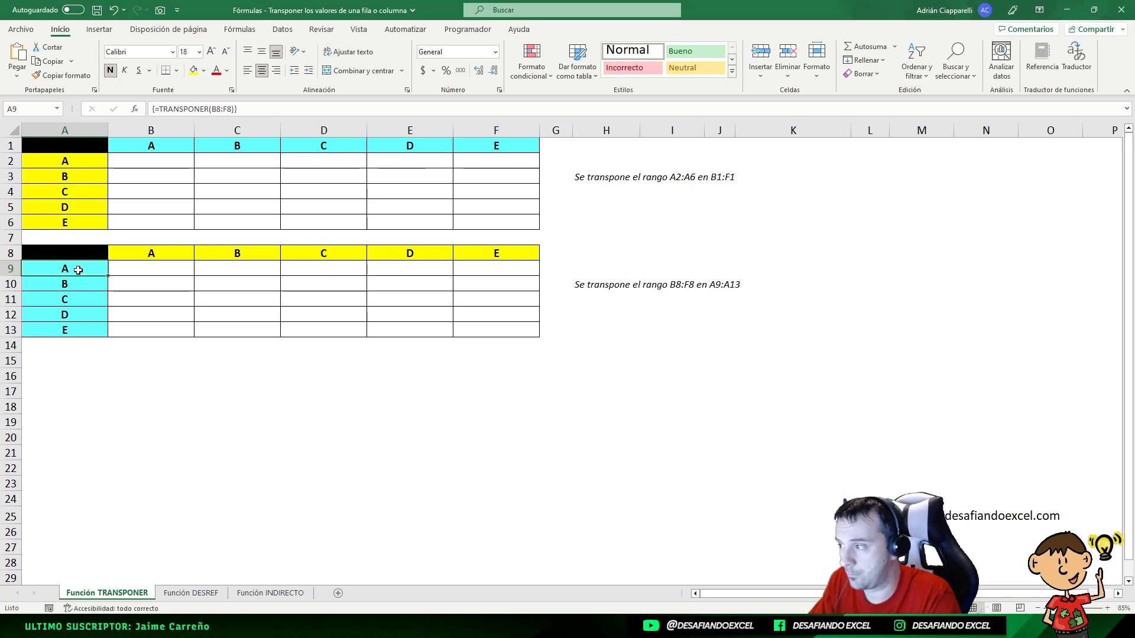
pyautogui.doubleClick(78, 270)
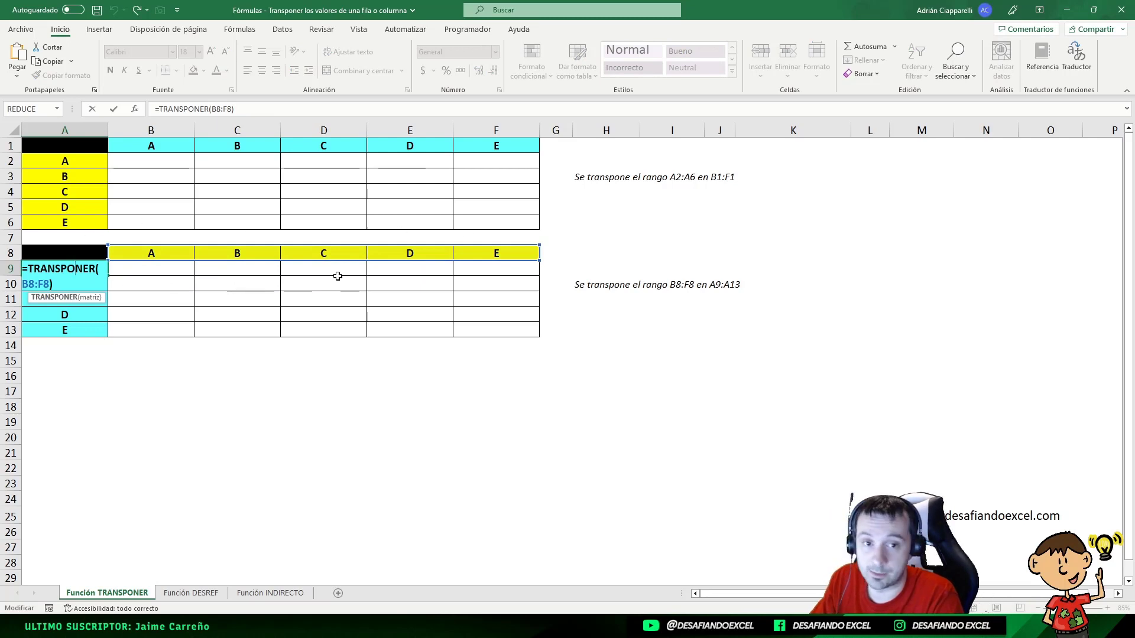
pyautogui.hotkey('ctrl', 'shift', 'Return')
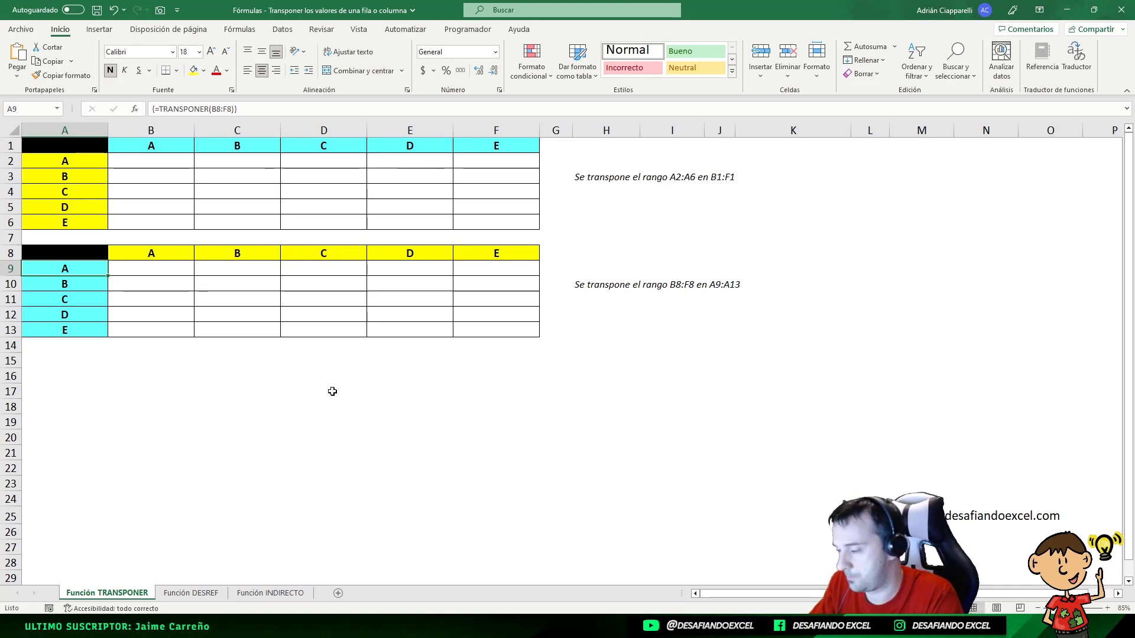
# Switch to the Función DESREF sheet and inspect the source range A2:A6 and the formula in B1.
pyautogui.click(188, 593)
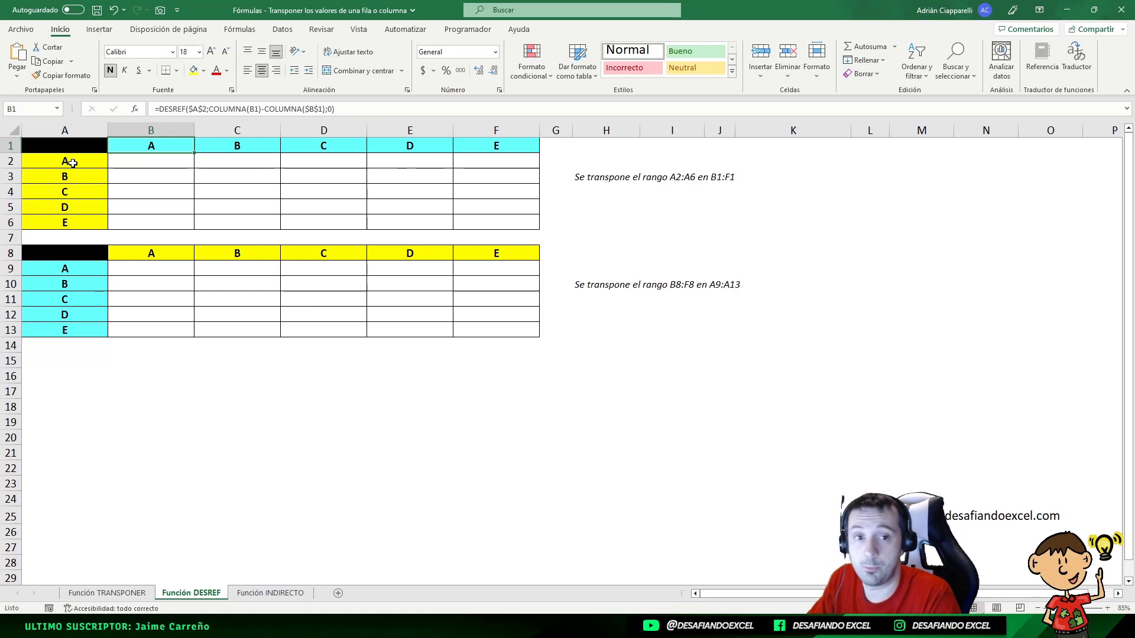
pyautogui.moveTo(71, 162); pyautogui.dragTo(66, 221)
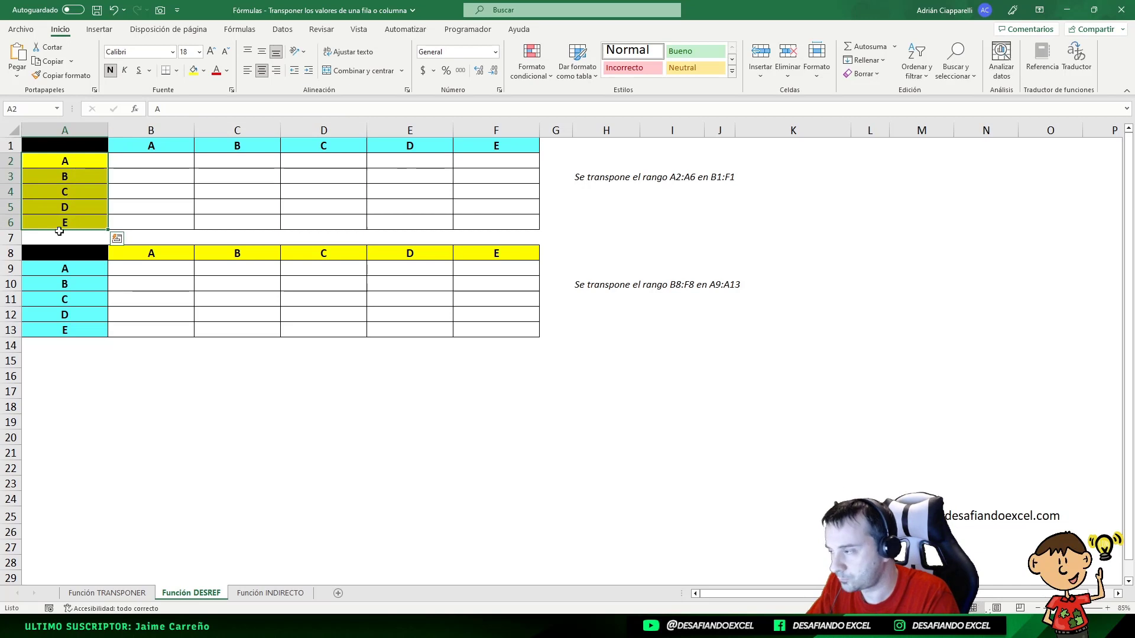
pyautogui.click(145, 149)
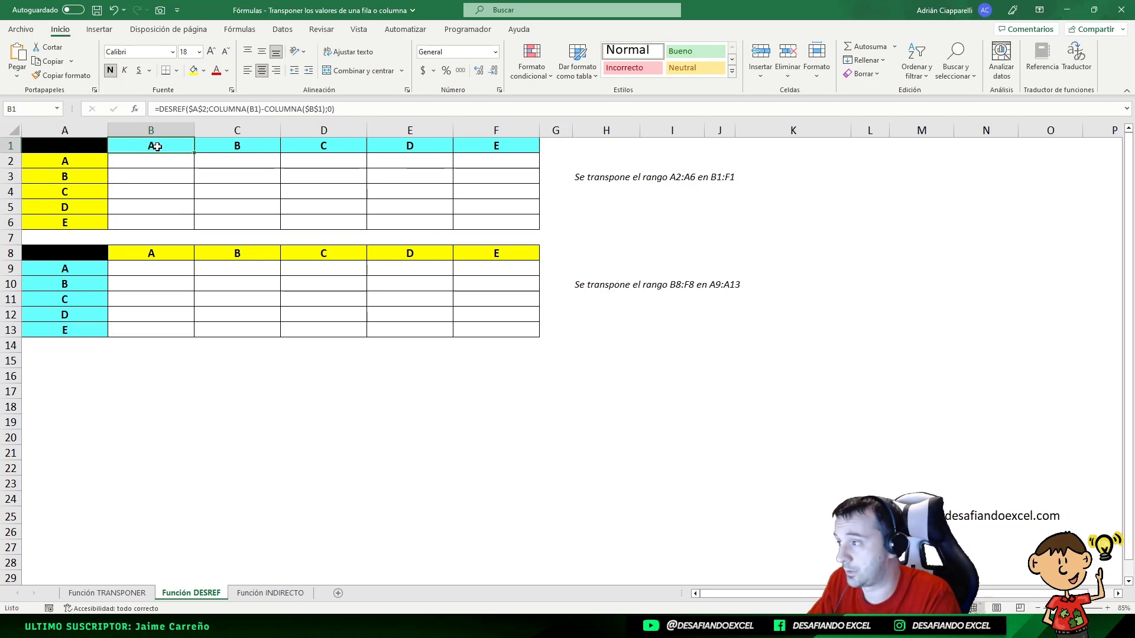
# Examine the DESREF formula in B1, its $A$2 reference and its COLUMNA(B1)-COLUMNA($B$1) rows argument, leaving the formula unedited.
pyautogui.doubleClick(156, 145)
pyautogui.click(195, 110)
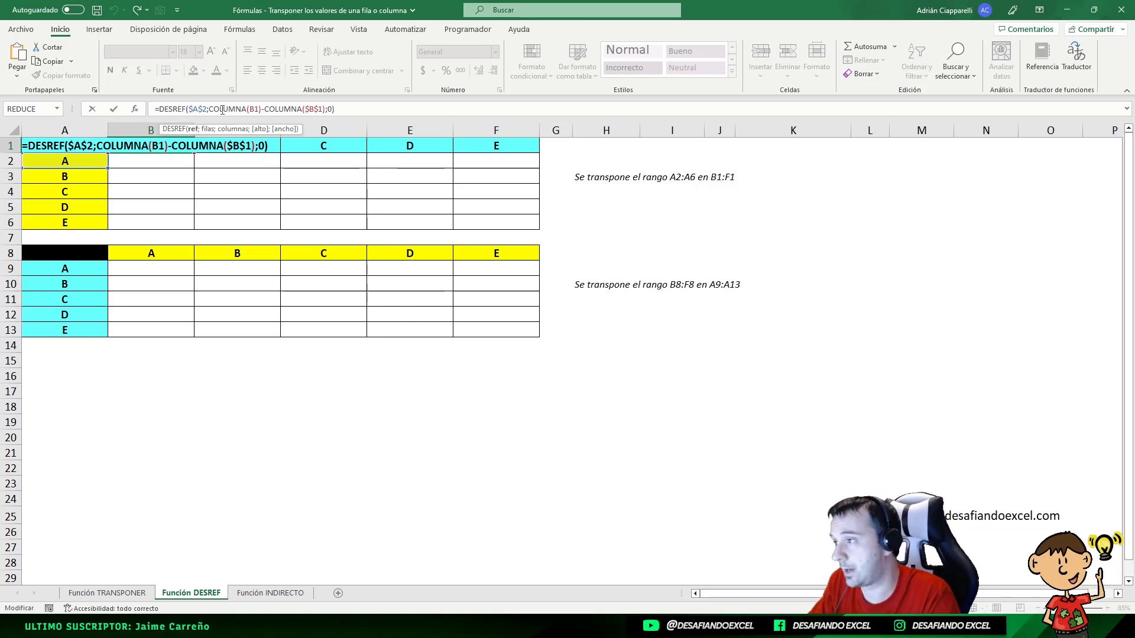
pyautogui.click(223, 110)
pyautogui.moveTo(211, 110); pyautogui.dragTo(326, 111)
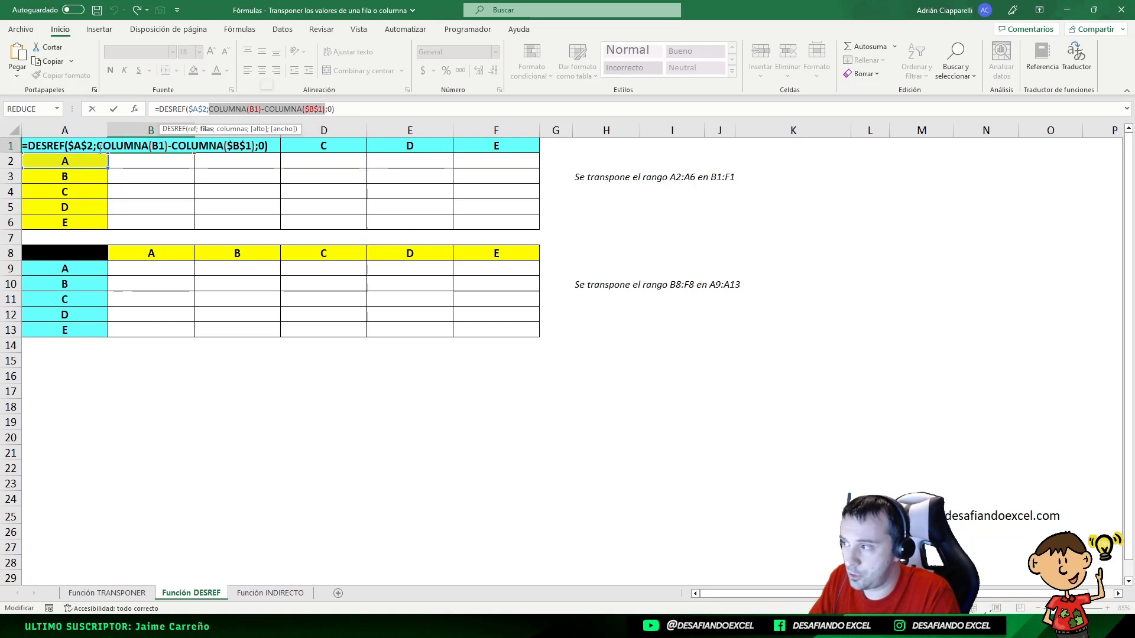
pyautogui.moveTo(100, 144); pyautogui.dragTo(256, 145)
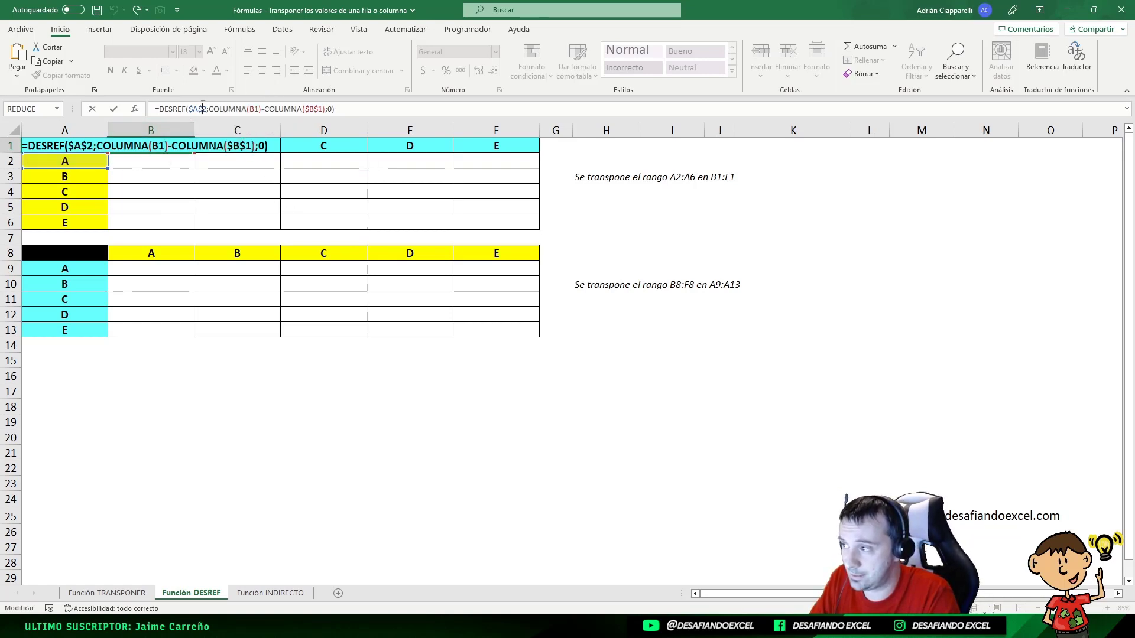
pyautogui.moveTo(325, 109); pyautogui.dragTo(217, 104)
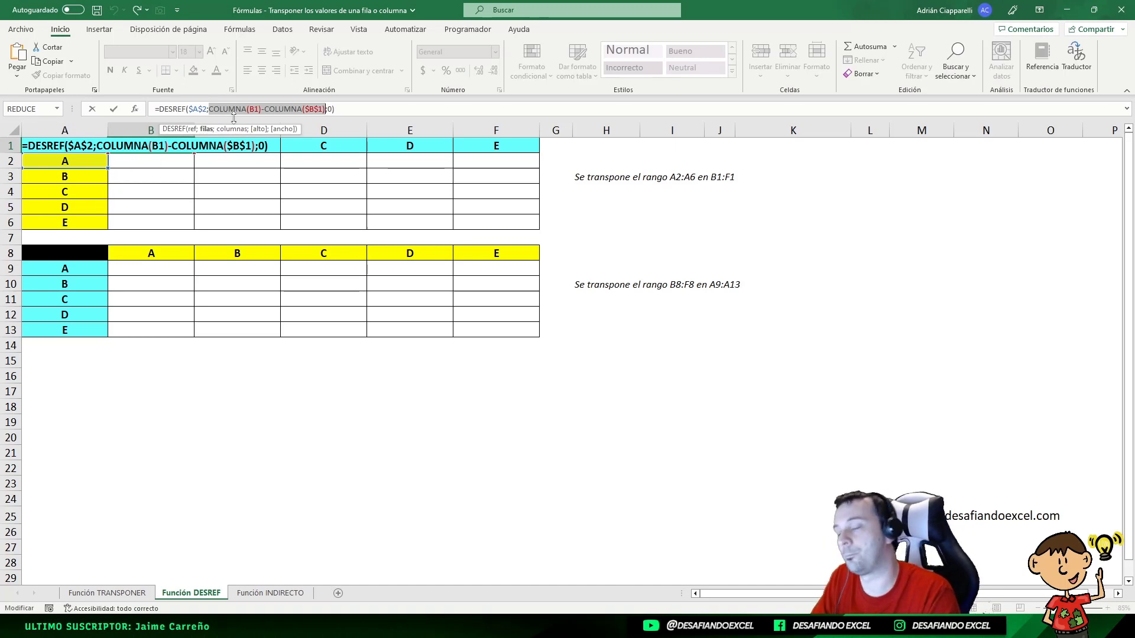
pyautogui.press('Escape')
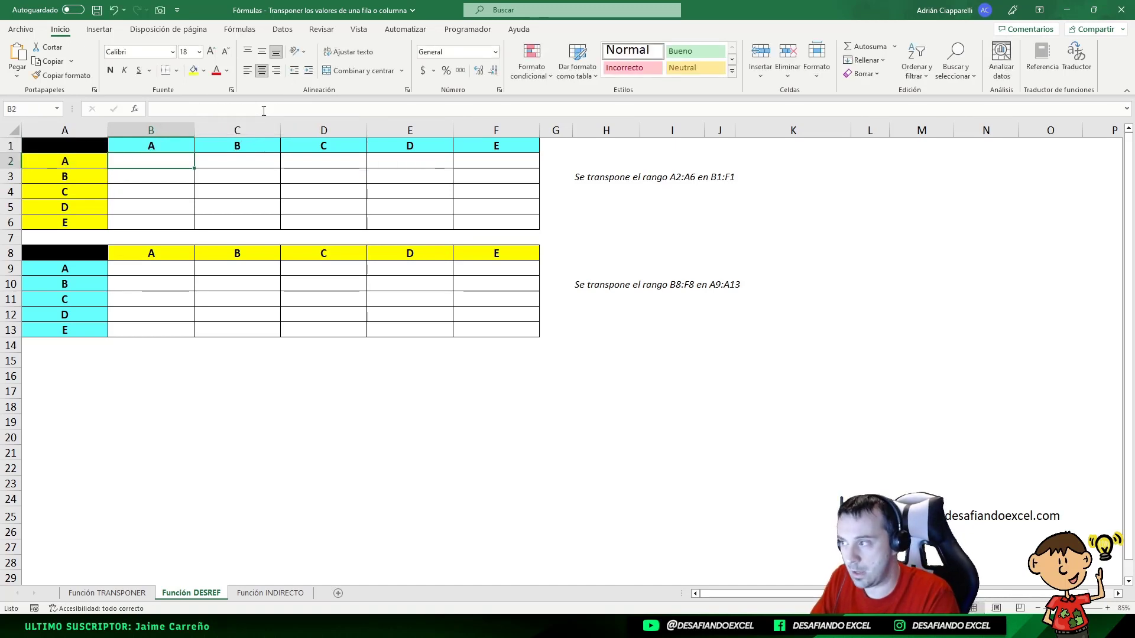
# Fill the DESREF formula from B1 across to F1 and check the copied formulas in C1 to F1.
pyautogui.click(175, 142)
pyautogui.moveTo(195, 153); pyautogui.dragTo(532, 155)
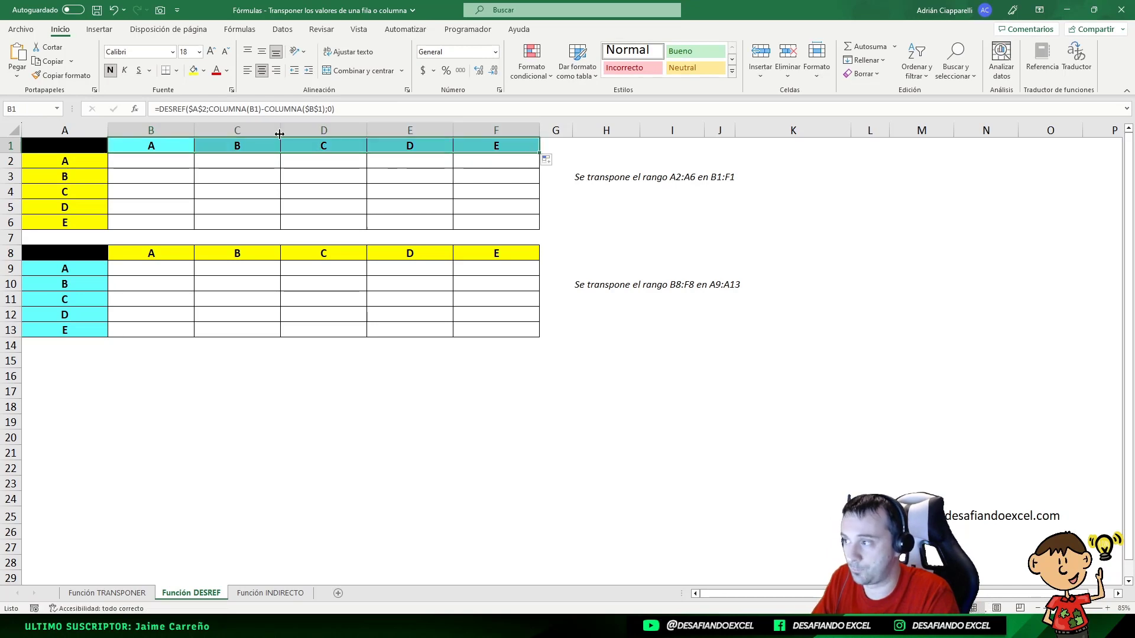
pyautogui.click(230, 144)
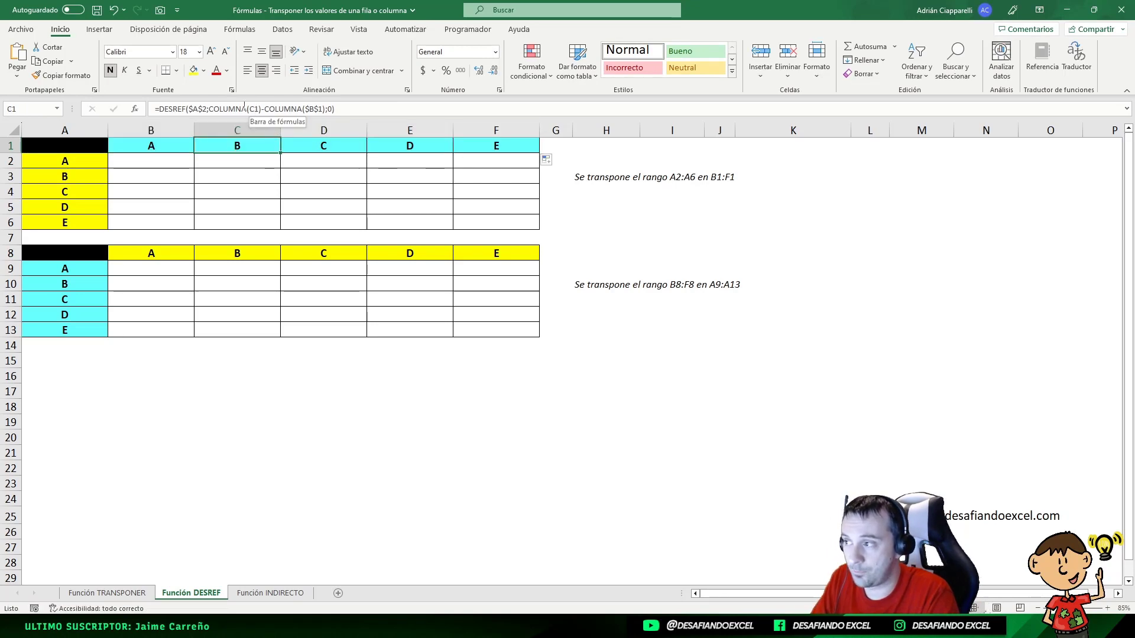
pyautogui.click(307, 146)
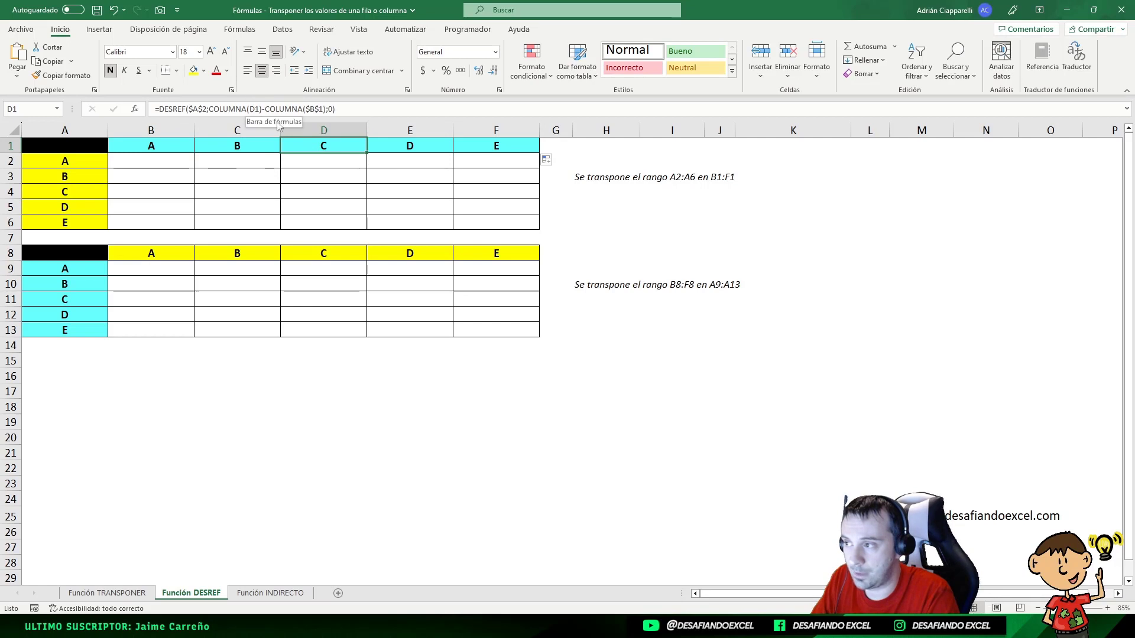
pyautogui.click(392, 145)
pyautogui.click(471, 143)
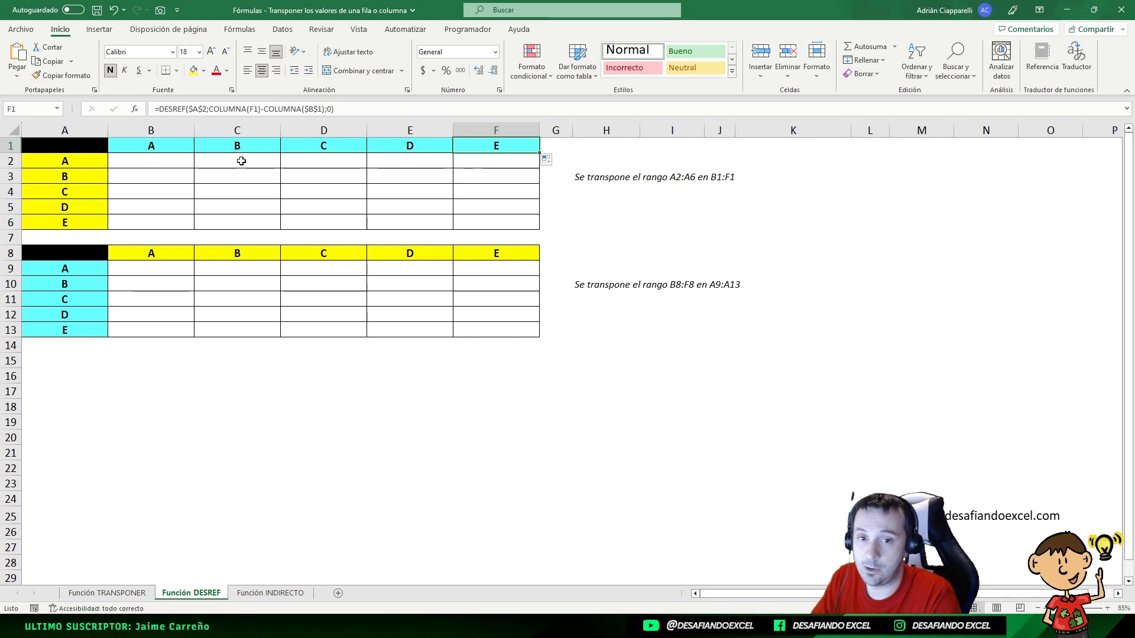
# Compare the DESREF formulas in B1, C1 and D1 with the source cell A2 to follow the row offset.
pyautogui.click(223, 146)
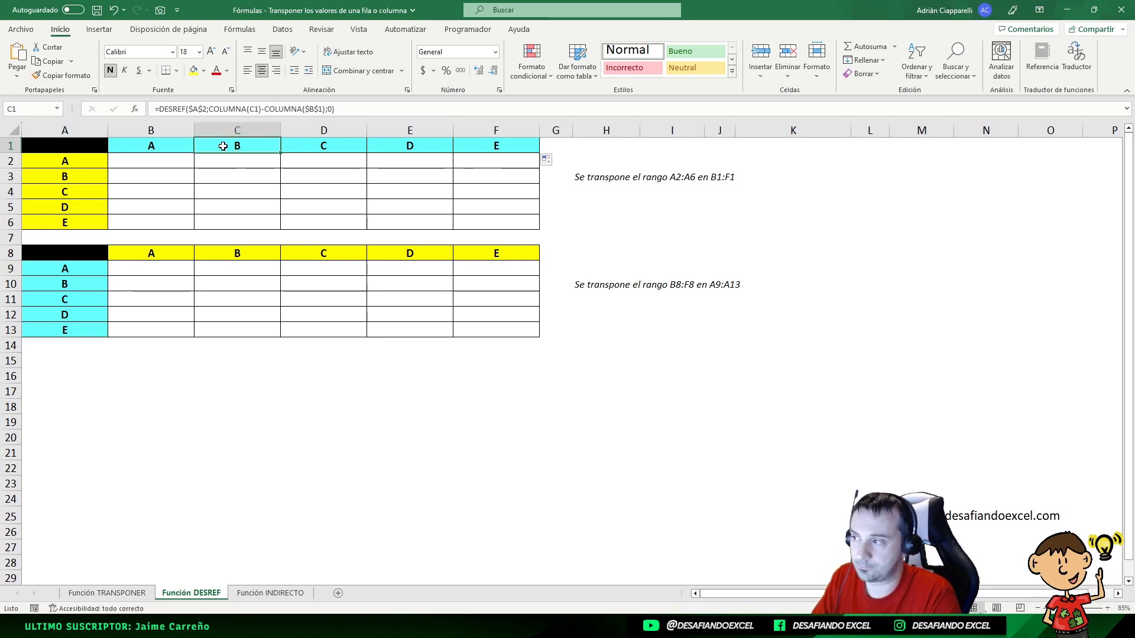
pyautogui.click(165, 146)
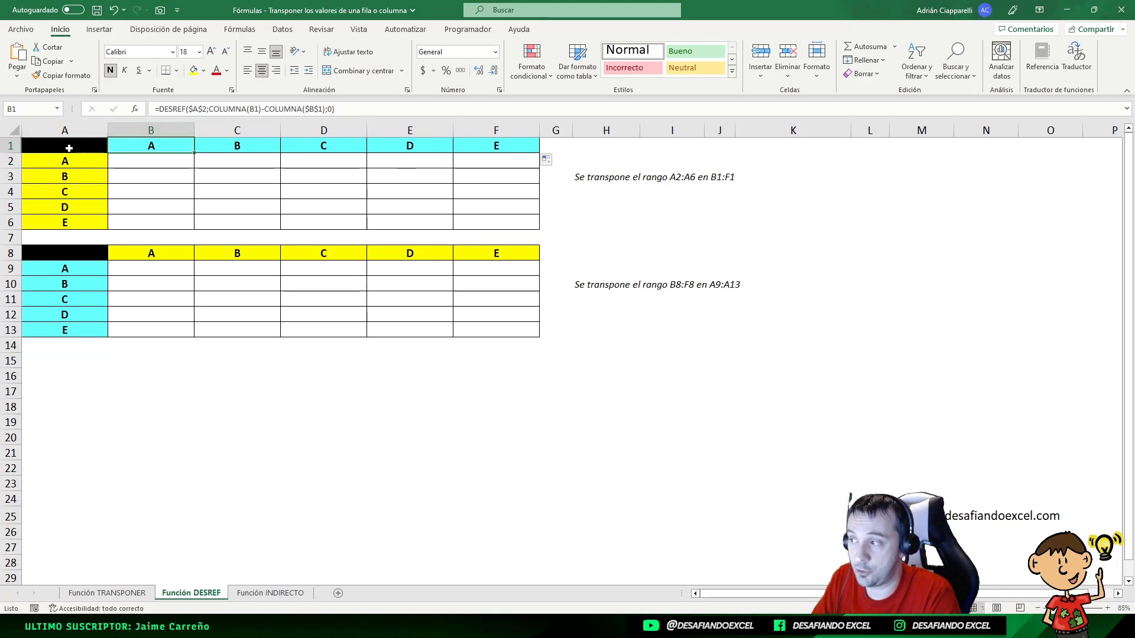
pyautogui.click(228, 144)
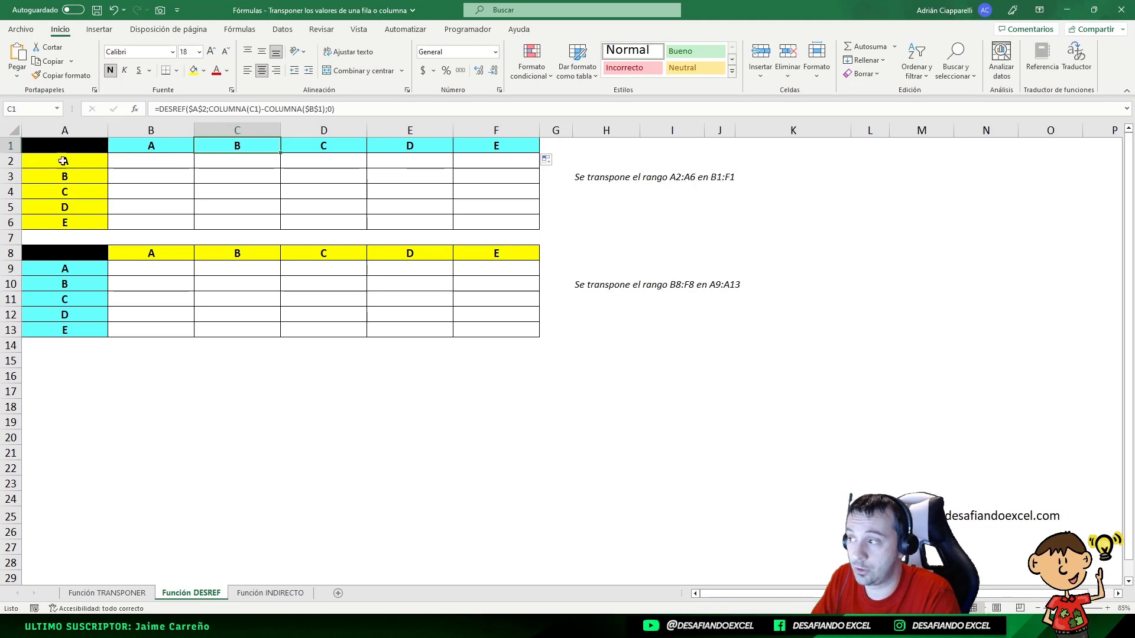
pyautogui.click(303, 143)
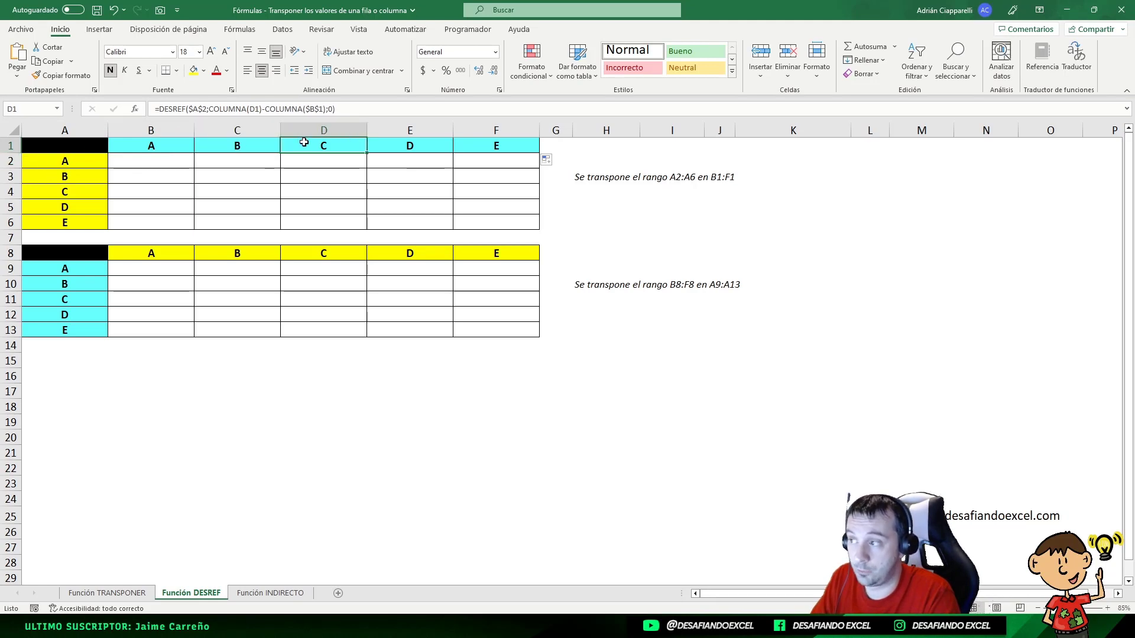
pyautogui.click(88, 156)
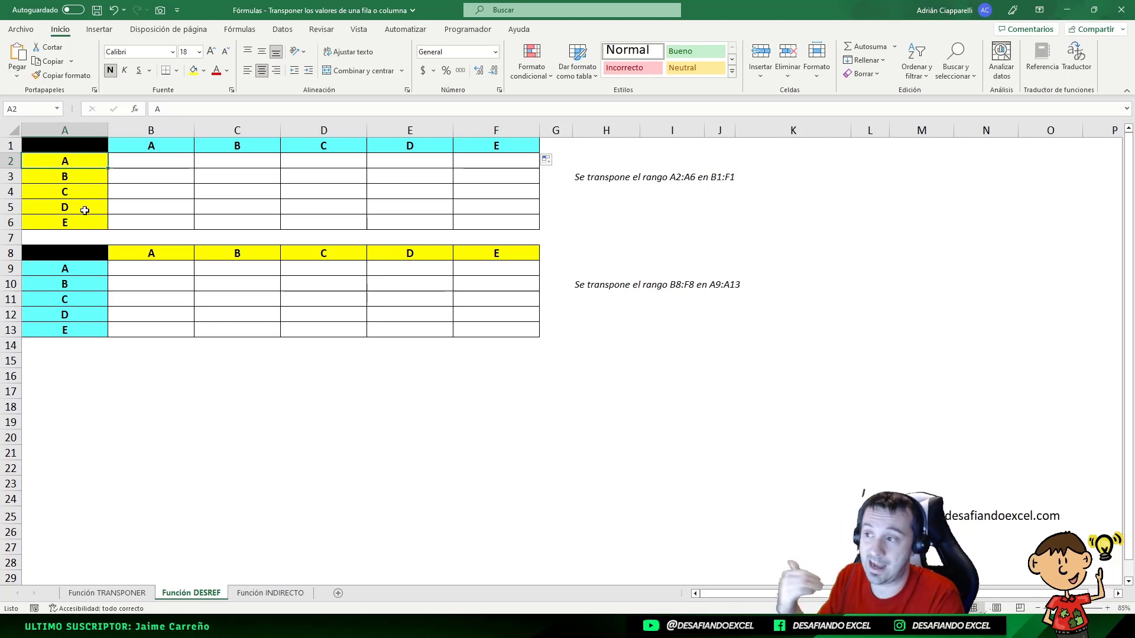
pyautogui.click(130, 142)
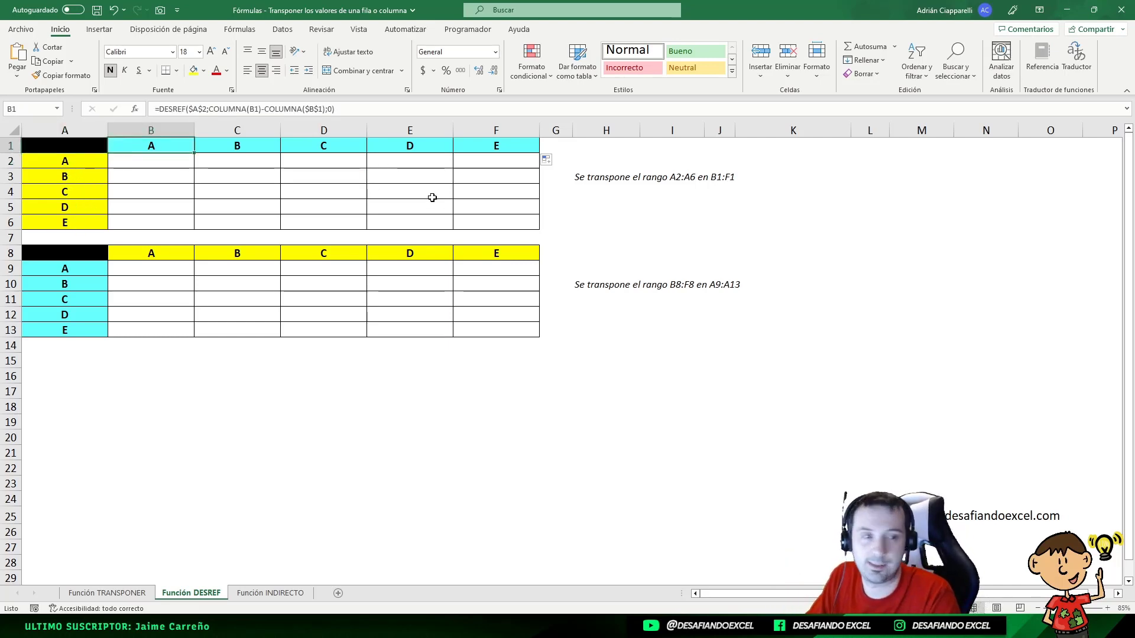
# Examine the DESREF formula in A9, its $B$8 reference and the 9 and 5 used in its ENTERO and RESIDUO arguments, keeping the formula as is.
pyautogui.click(92, 269)
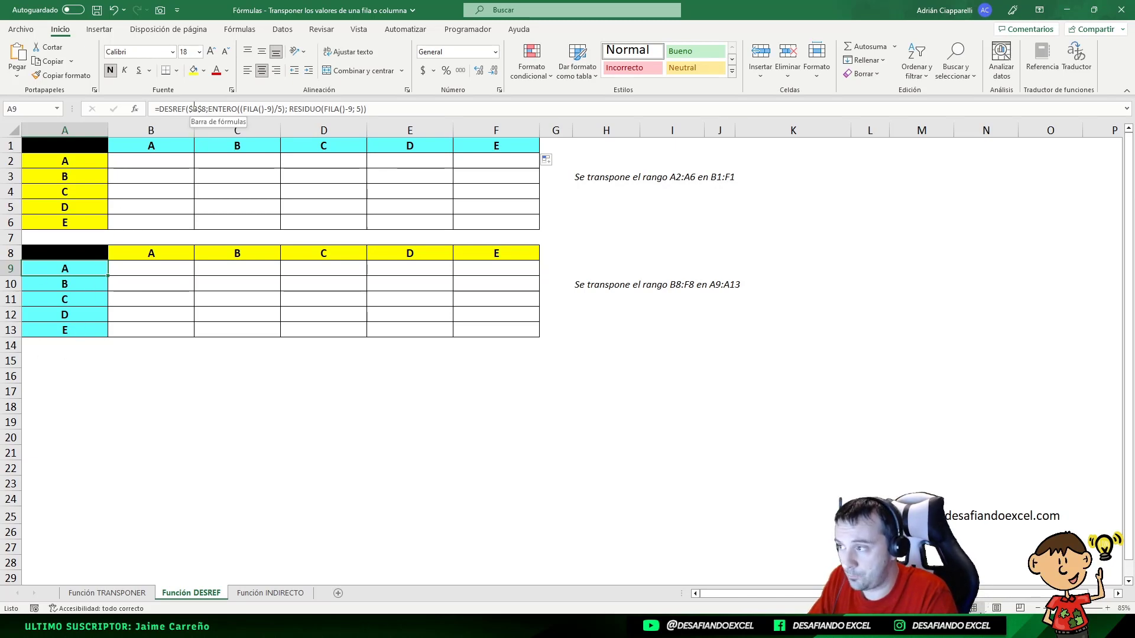
pyautogui.doubleClick(273, 108)
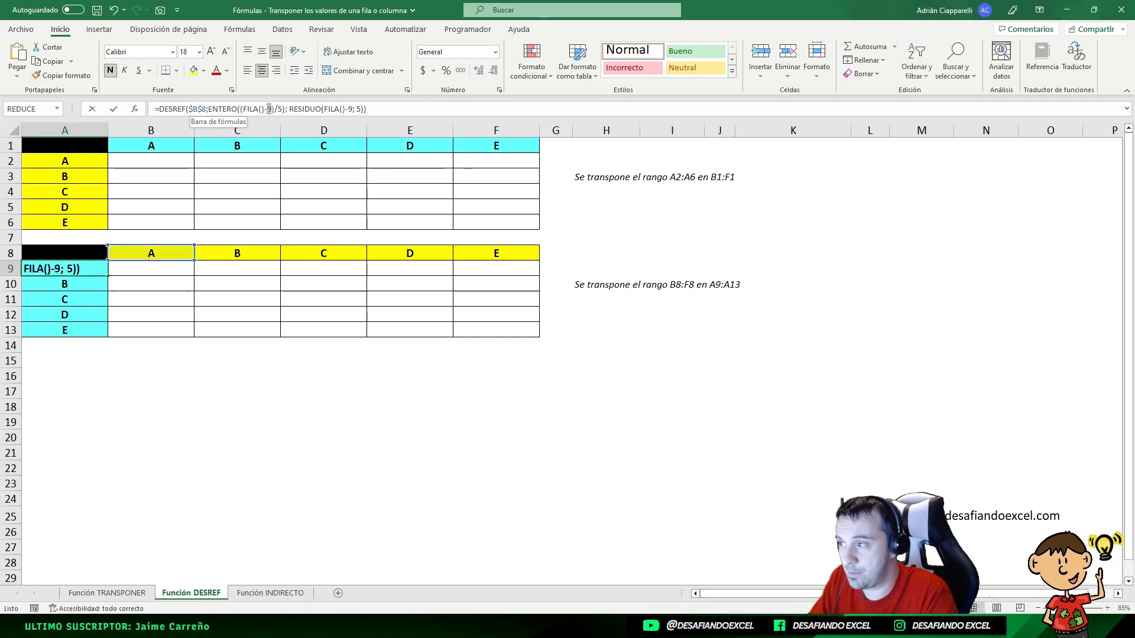
pyautogui.click(352, 109)
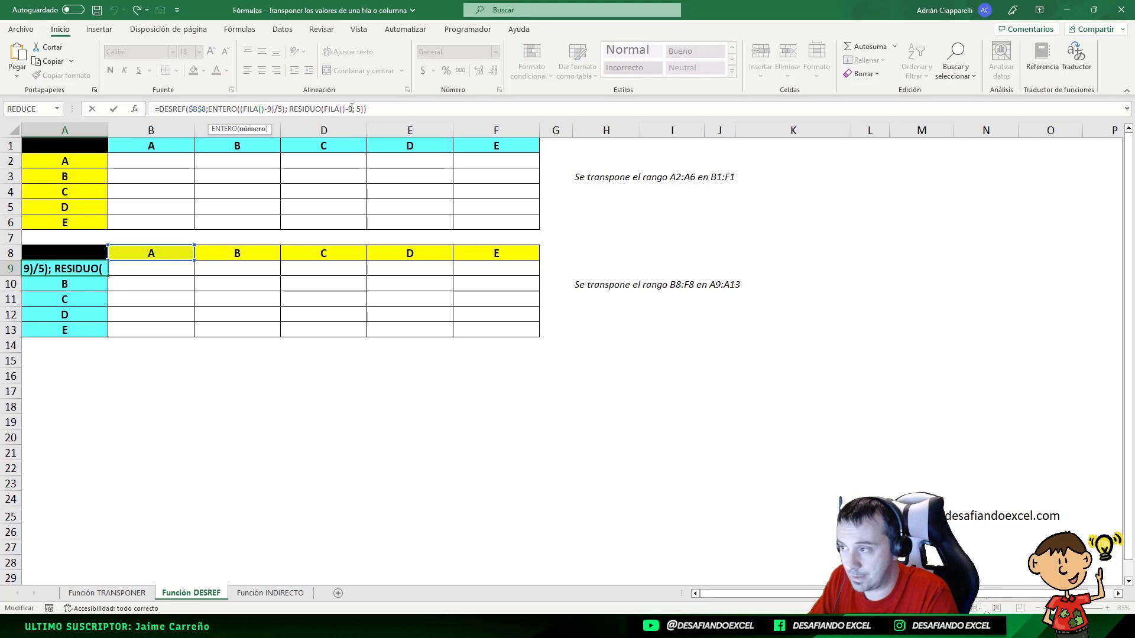
pyautogui.moveTo(347, 109); pyautogui.dragTo(353, 109)
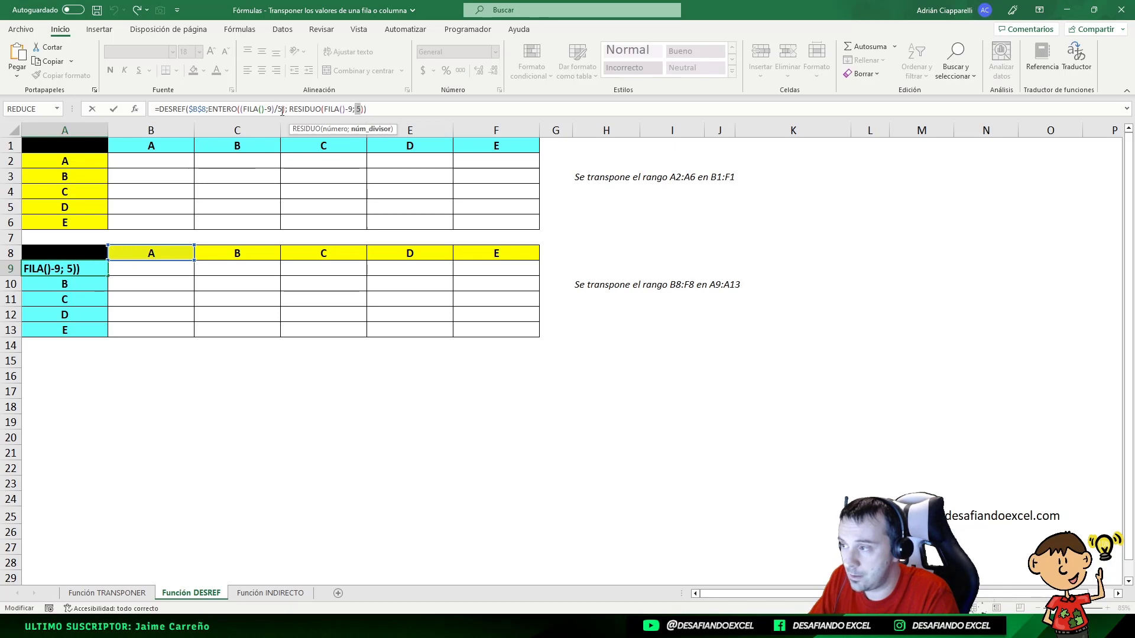
pyautogui.moveTo(277, 109); pyautogui.dragTo(281, 109)
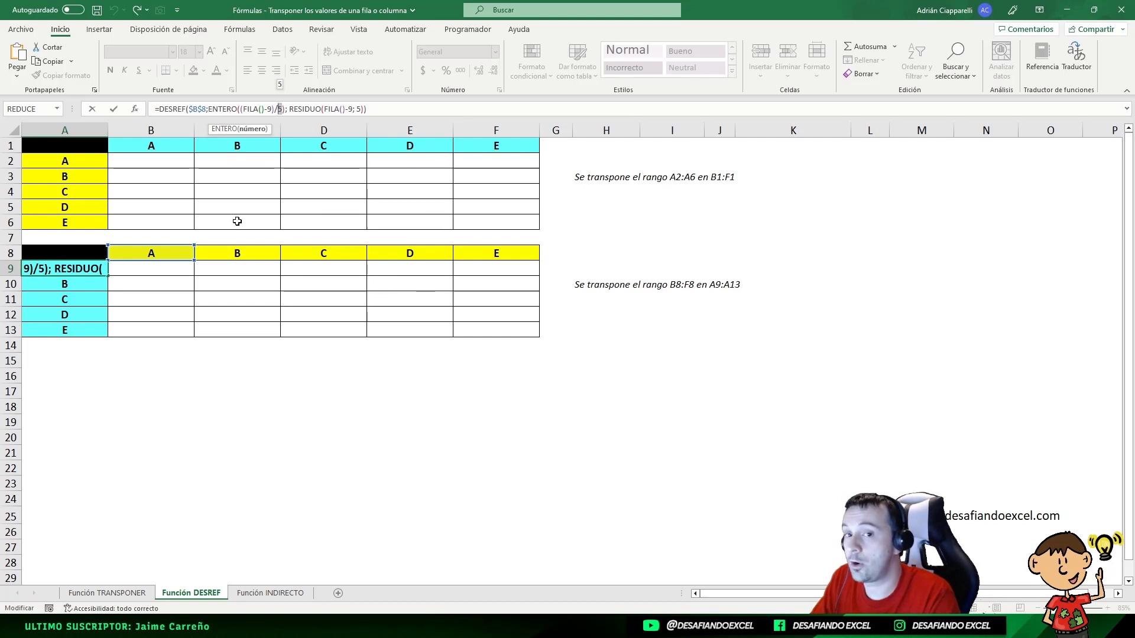
pyautogui.doubleClick(199, 109)
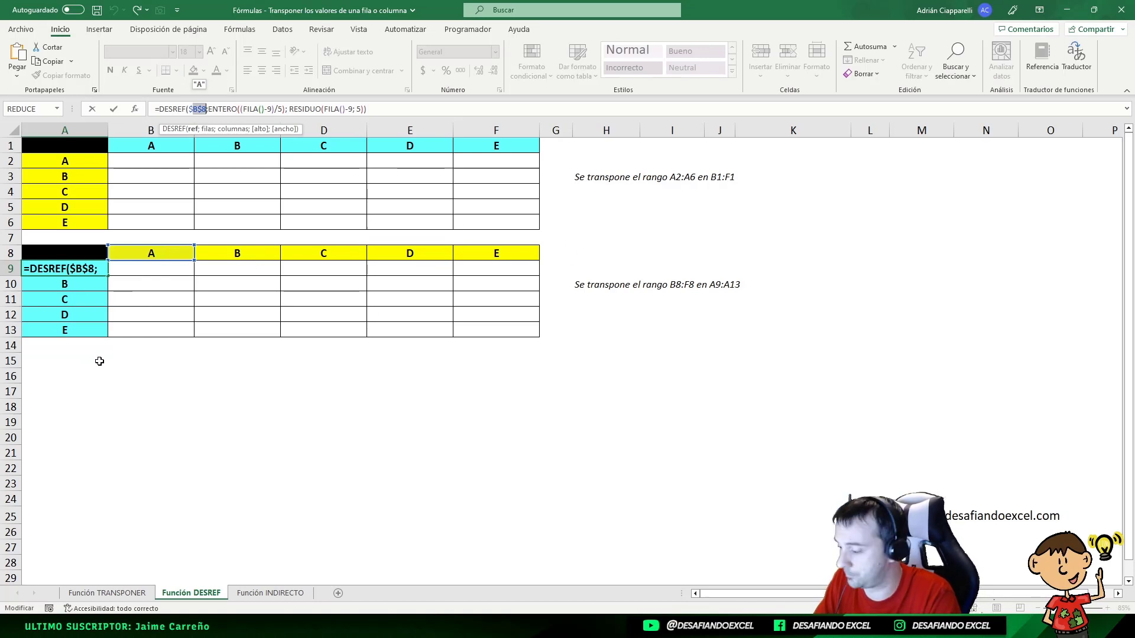
pyautogui.hotkey('ctrl', 'Return')
# Fill the DESREF formula from A9 down to A13 and compare the formulas in A9 and A10 with the one in B1.
pyautogui.moveTo(107, 277); pyautogui.dragTo(109, 335)
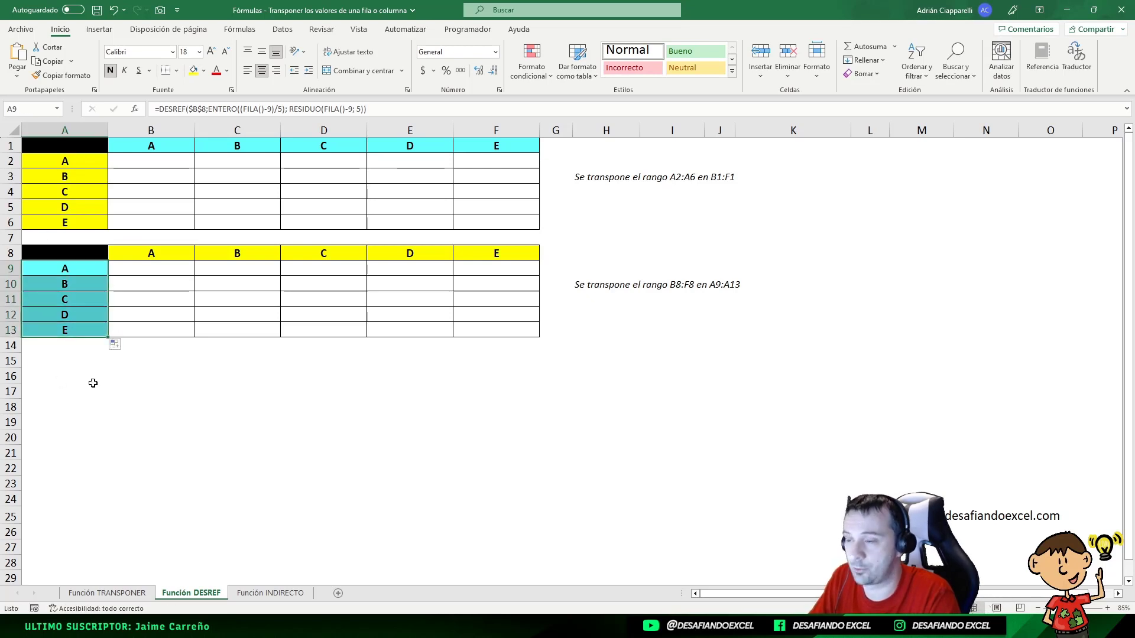
pyautogui.click(72, 269)
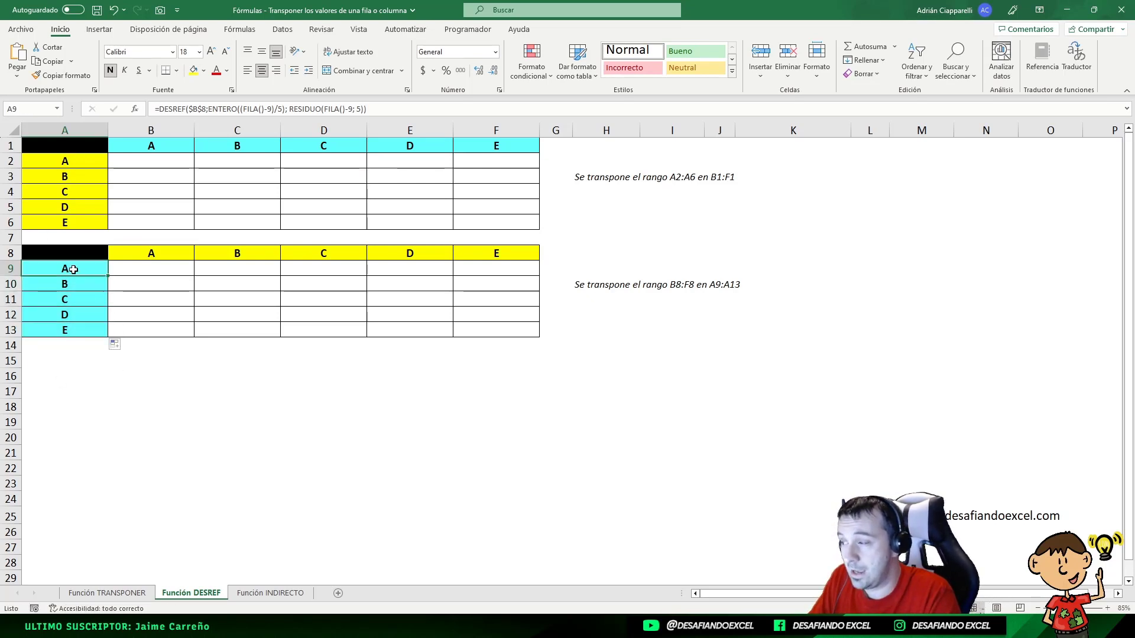
pyautogui.click(167, 145)
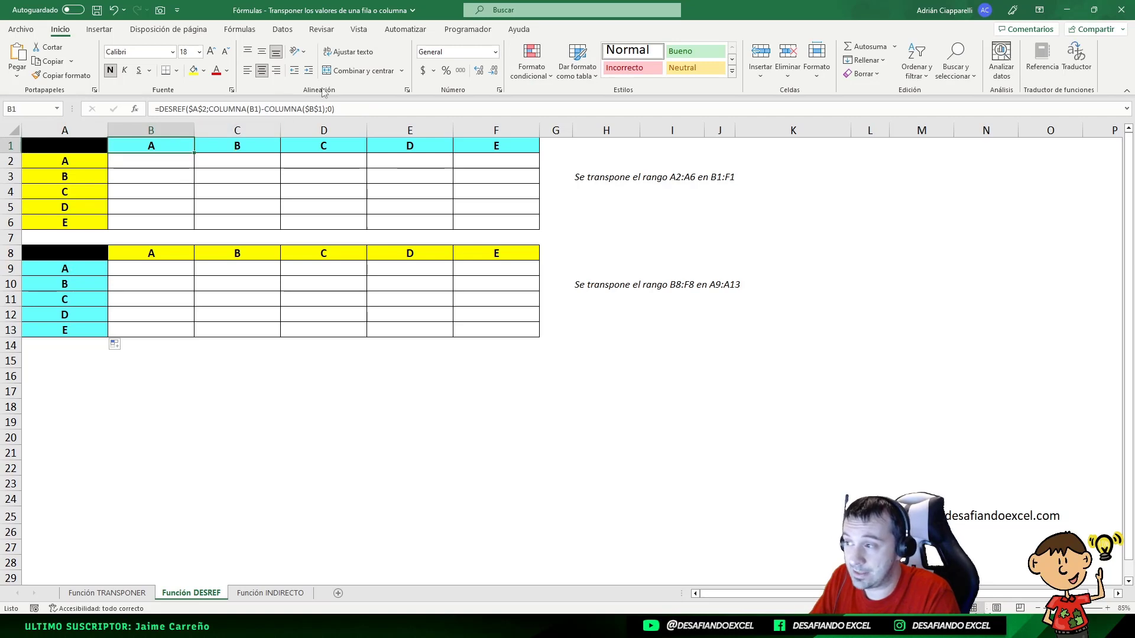
pyautogui.click(46, 273)
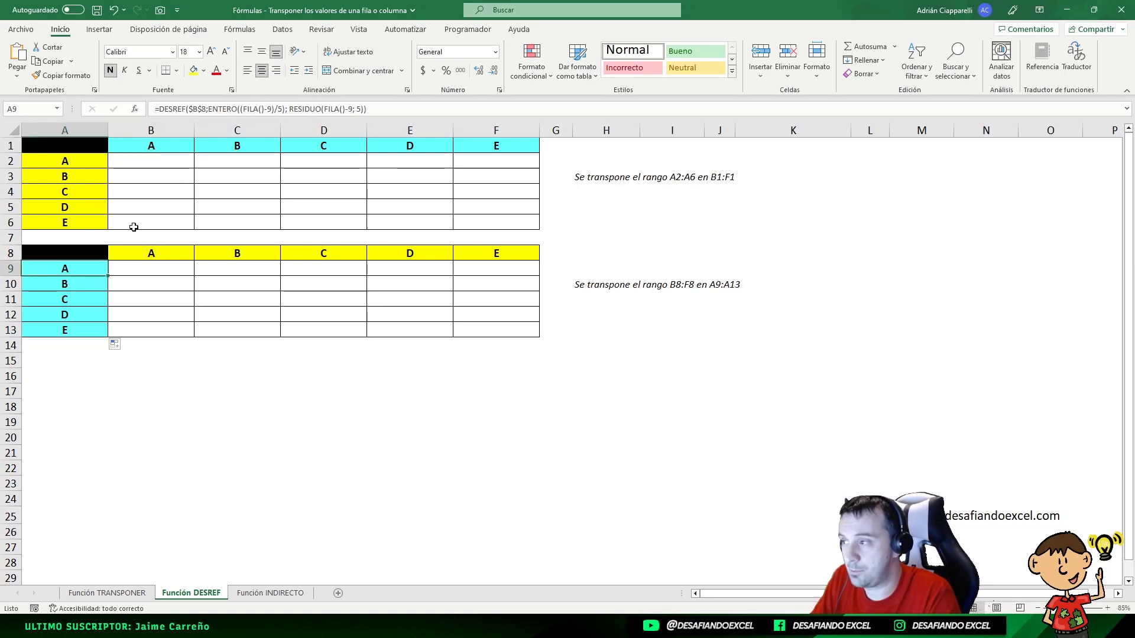
pyautogui.click(76, 285)
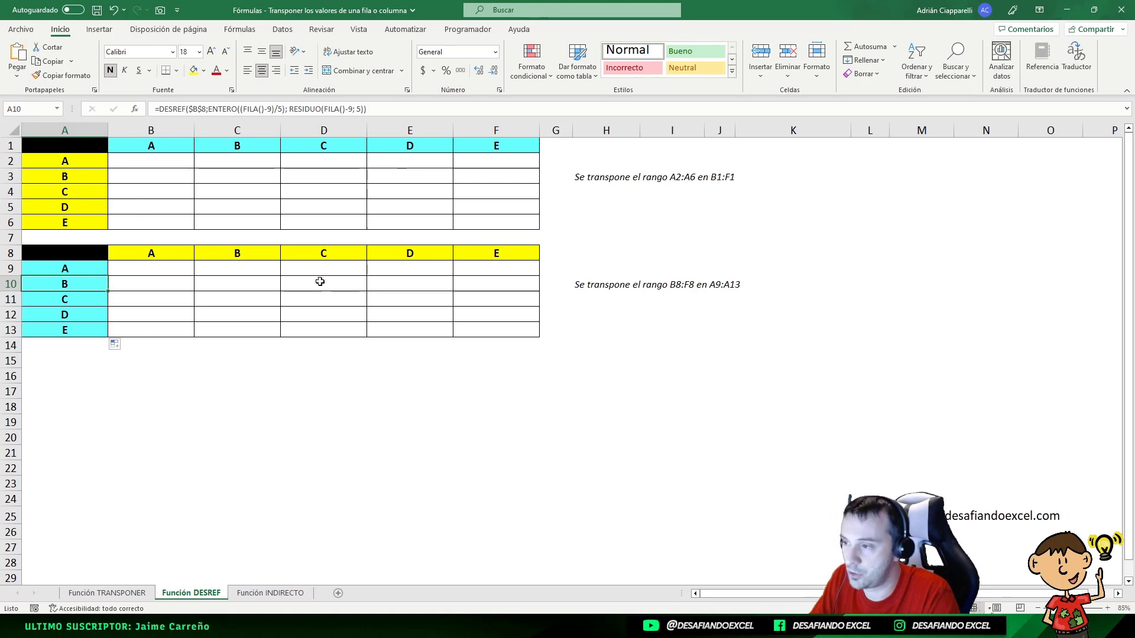
pyautogui.click(137, 152)
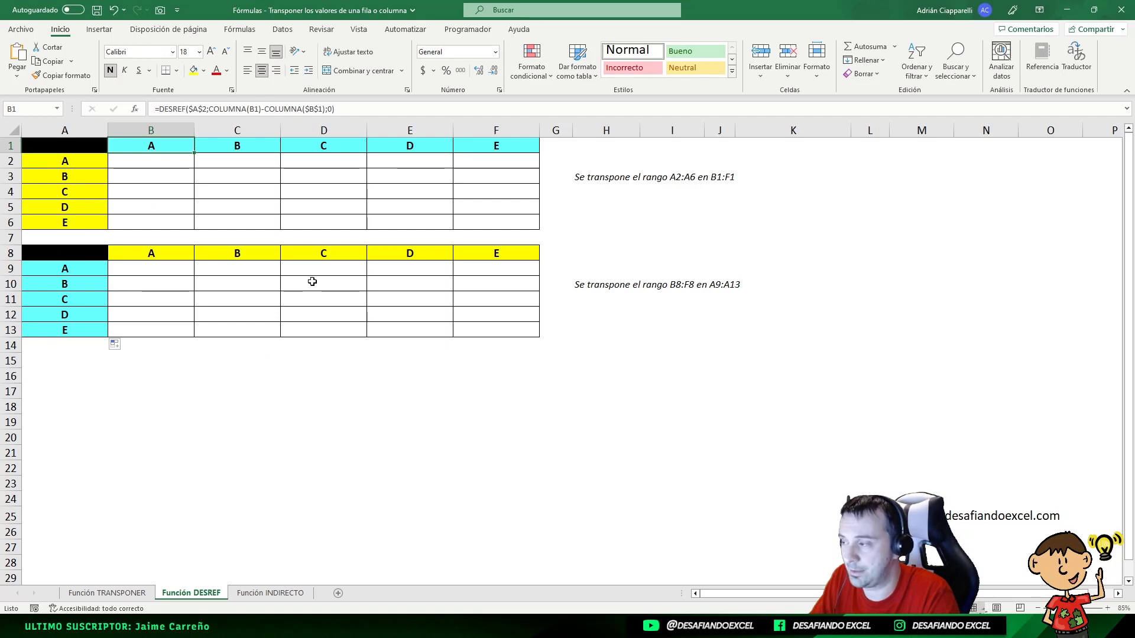
pyautogui.click(72, 269)
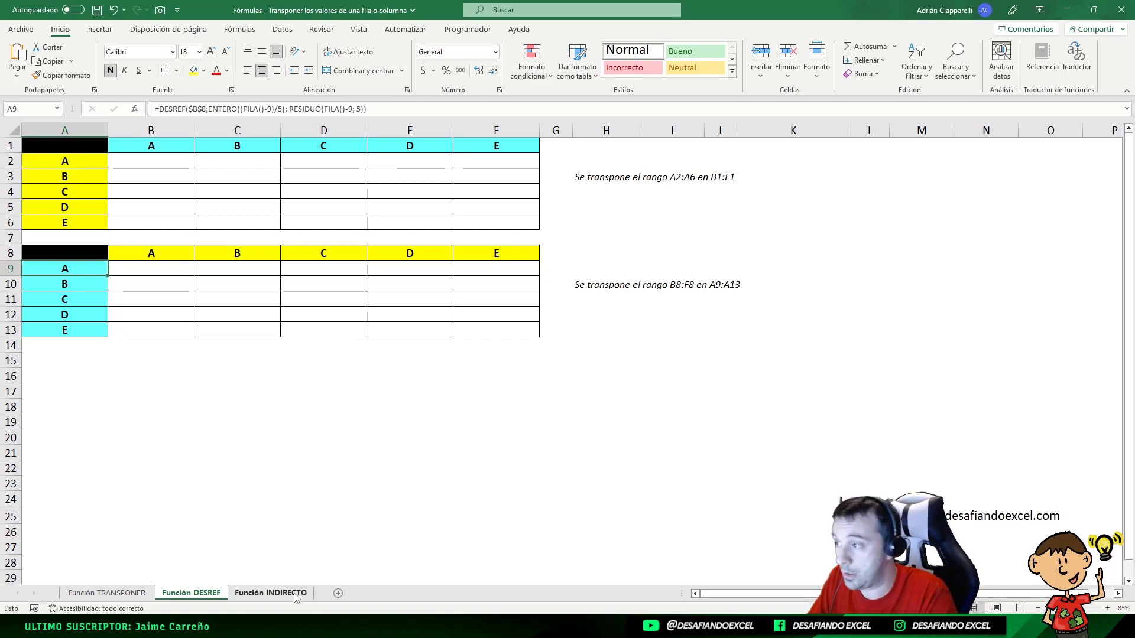
# Switch to the Función INDIRECTO sheet and inspect the source cell A2 and the formula in B1.
pyautogui.click(260, 593)
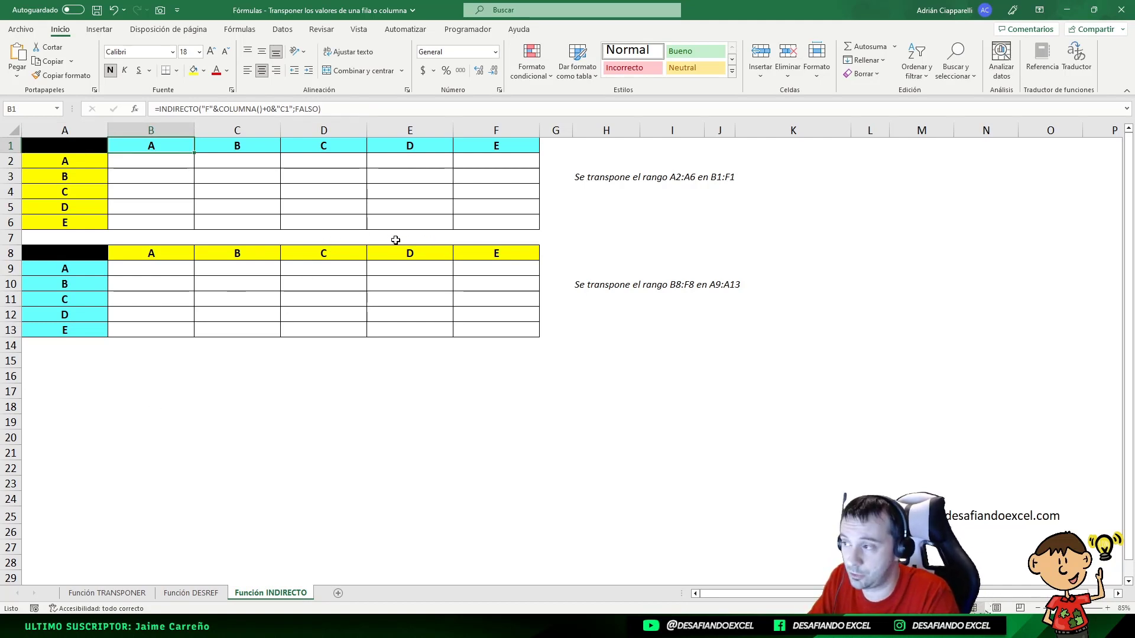
pyautogui.click(71, 159)
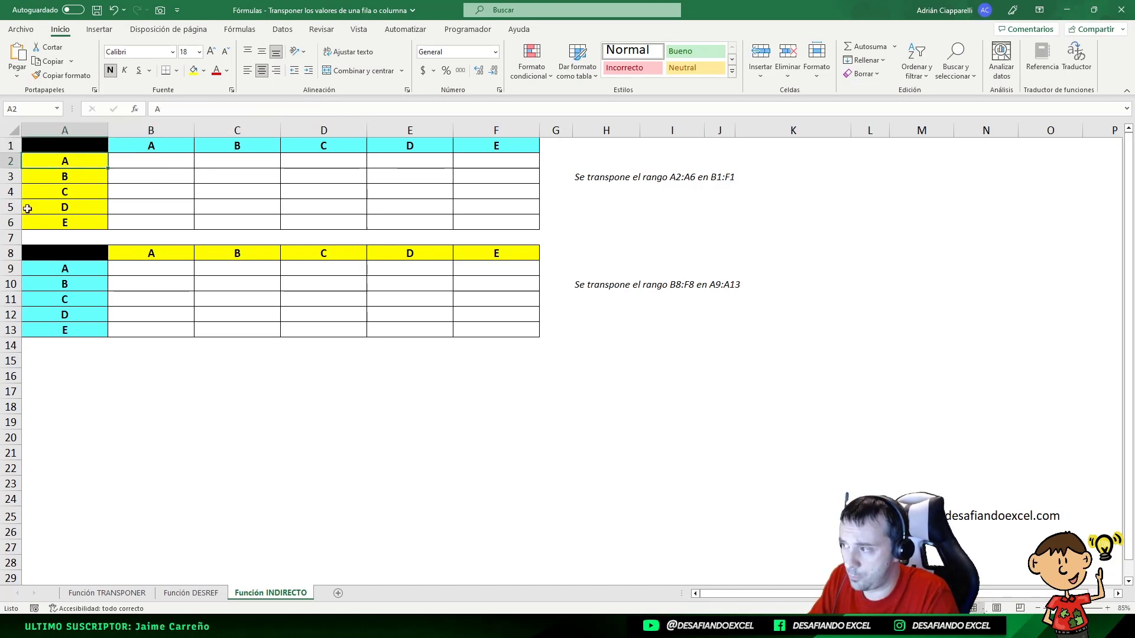
pyautogui.click(148, 146)
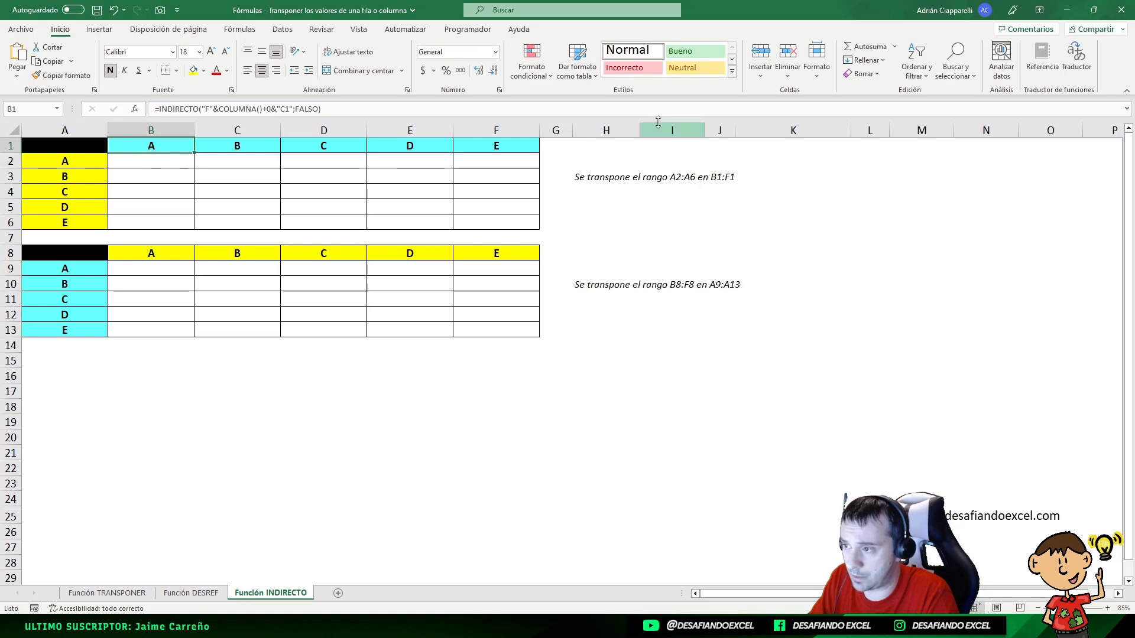
# Examine the INDIRECTO formula in B1, looking at its ref argument, the "F" text and the FALSO reference-style argument.
pyautogui.click(183, 109)
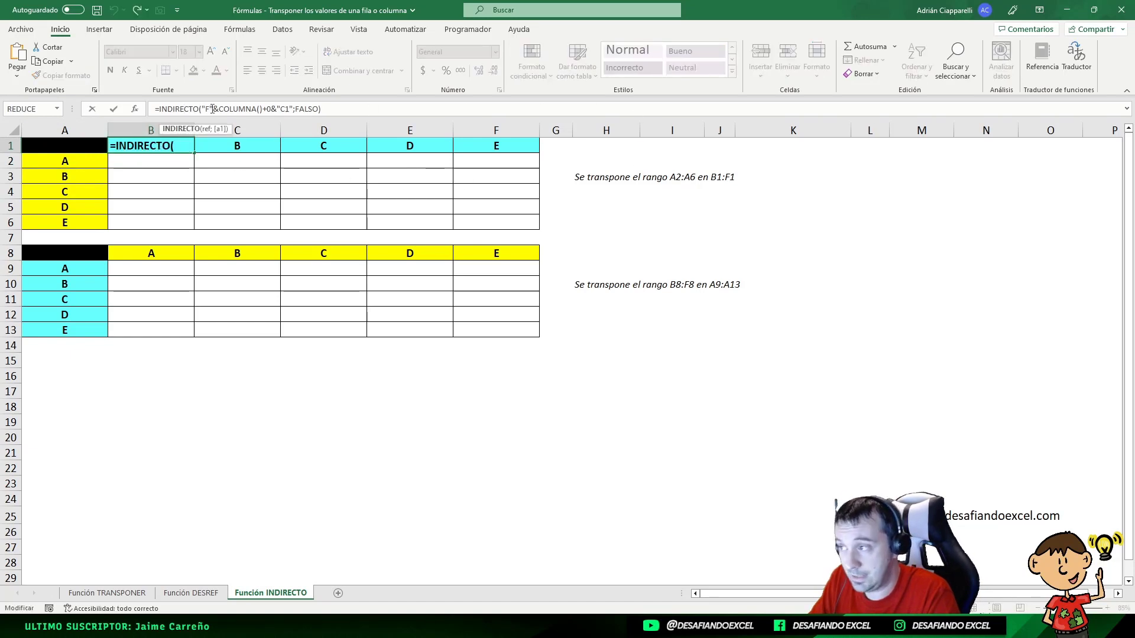
pyautogui.click(206, 130)
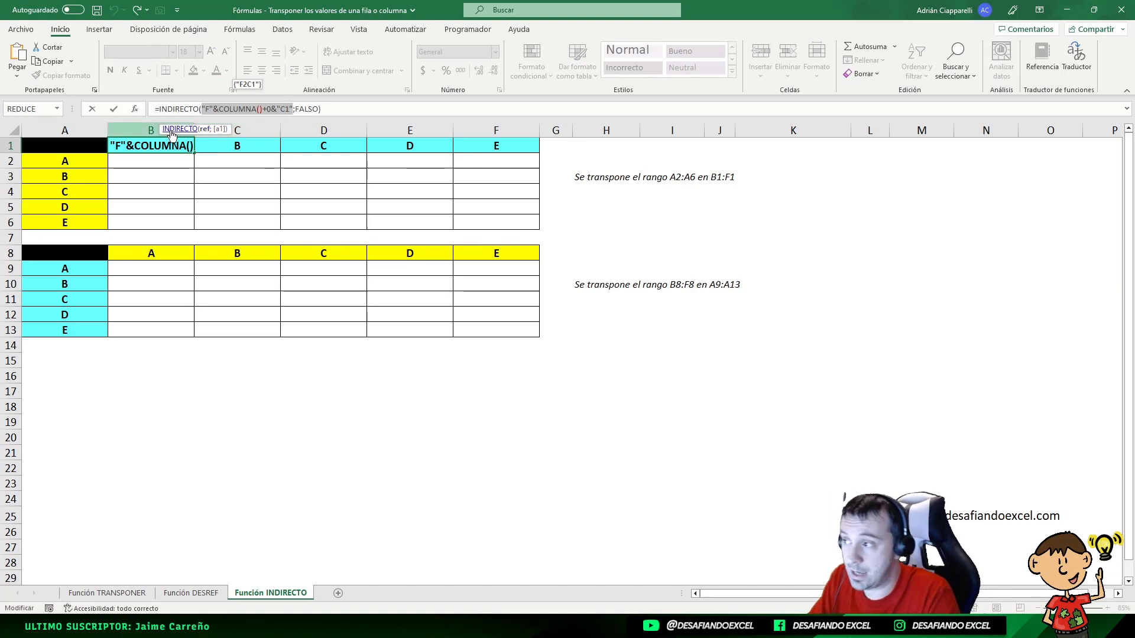
pyautogui.doubleClick(206, 109)
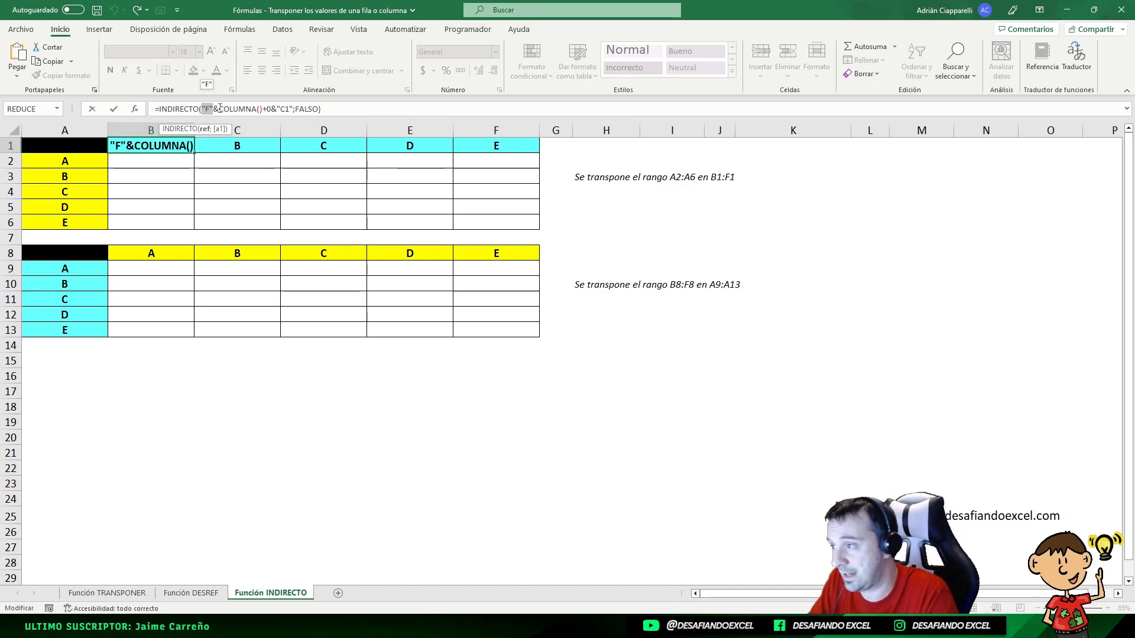
pyautogui.click(309, 109)
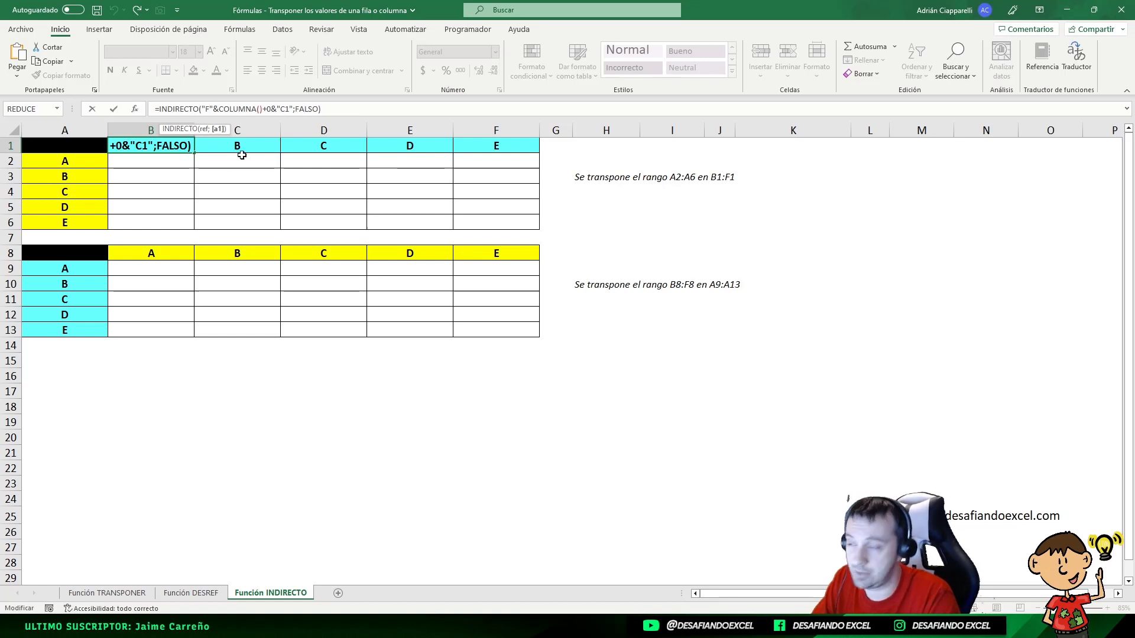
pyautogui.click(211, 109)
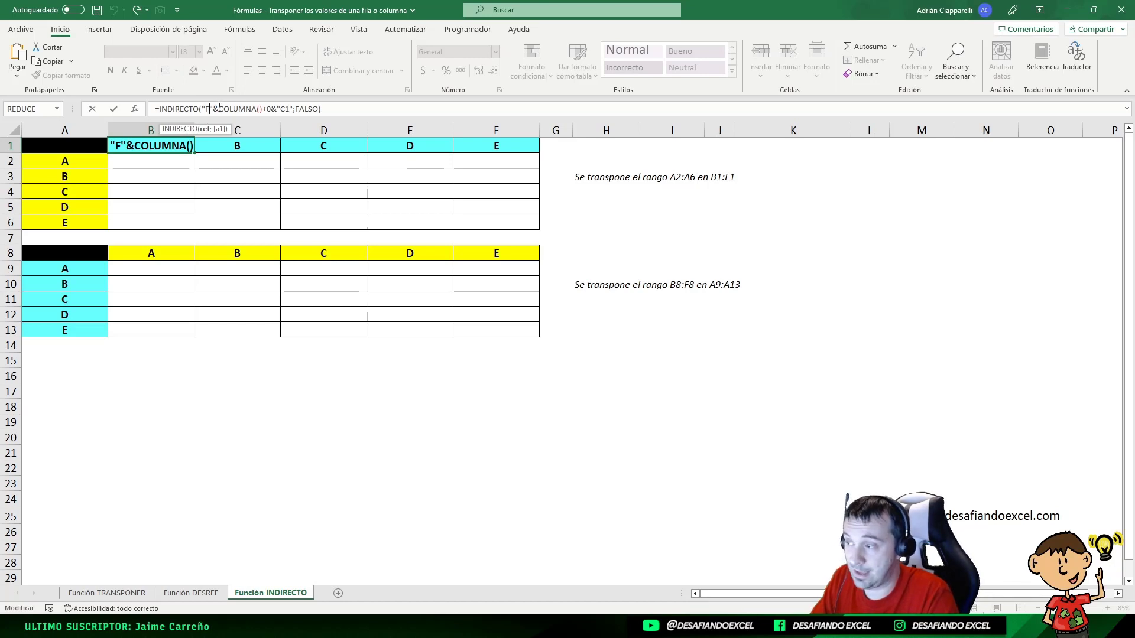
# Examine how "F", COLUMNA()+0 and "C1" build the row-column reference in the B1 formula, leaving it unedited.
pyautogui.moveTo(219, 108); pyautogui.dragTo(263, 109)
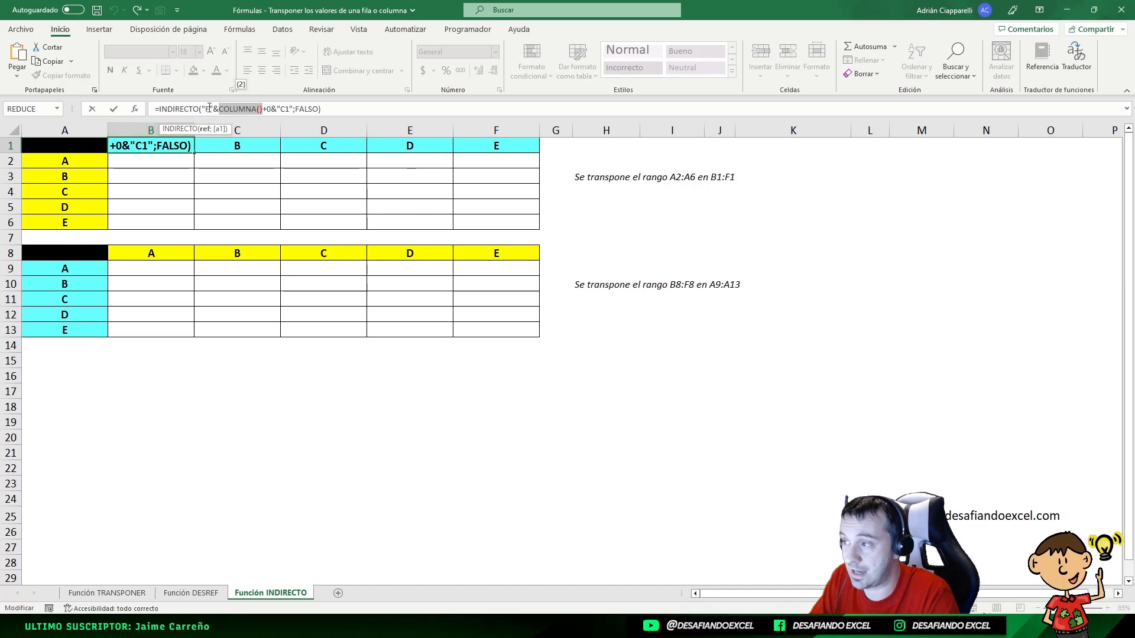
pyautogui.moveTo(202, 109); pyautogui.dragTo(256, 110)
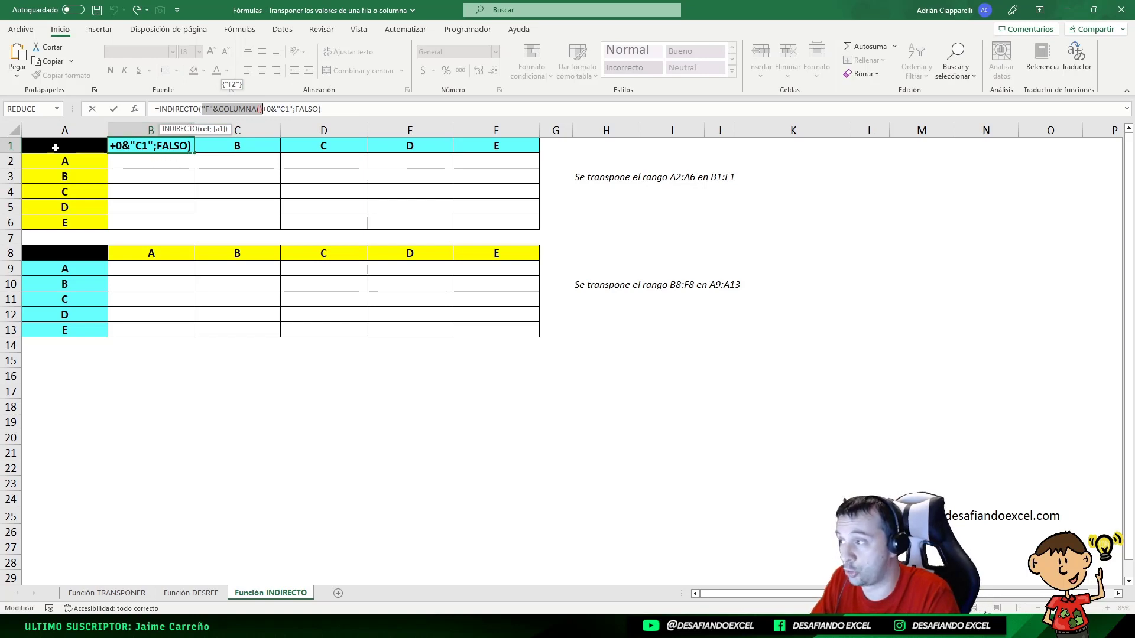
pyautogui.click(267, 109)
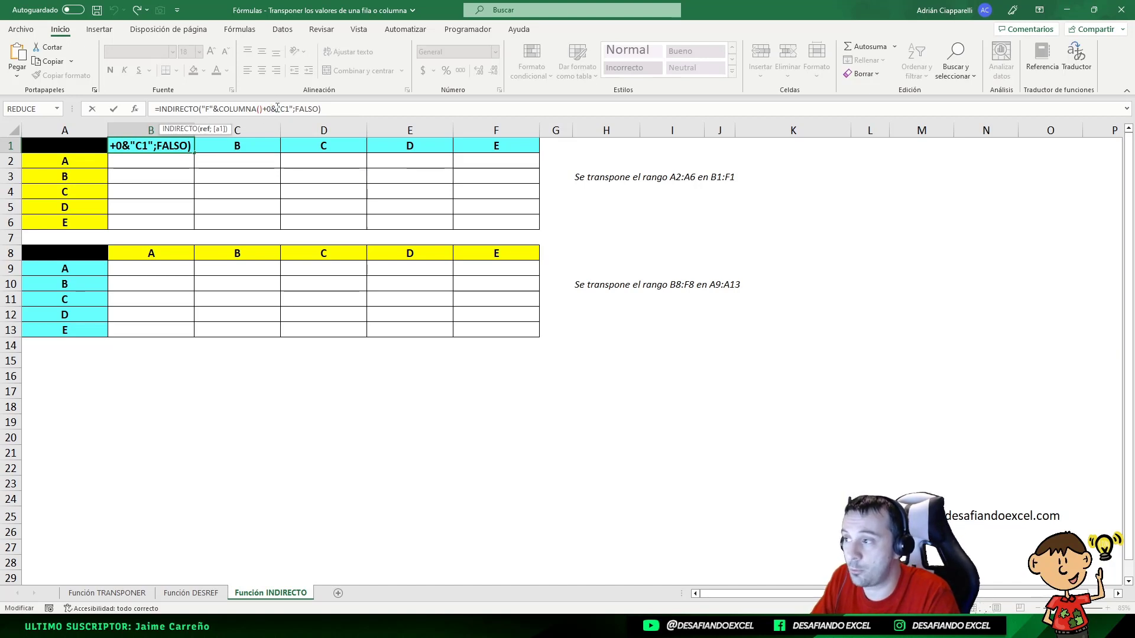
pyautogui.moveTo(277, 108); pyautogui.dragTo(291, 107)
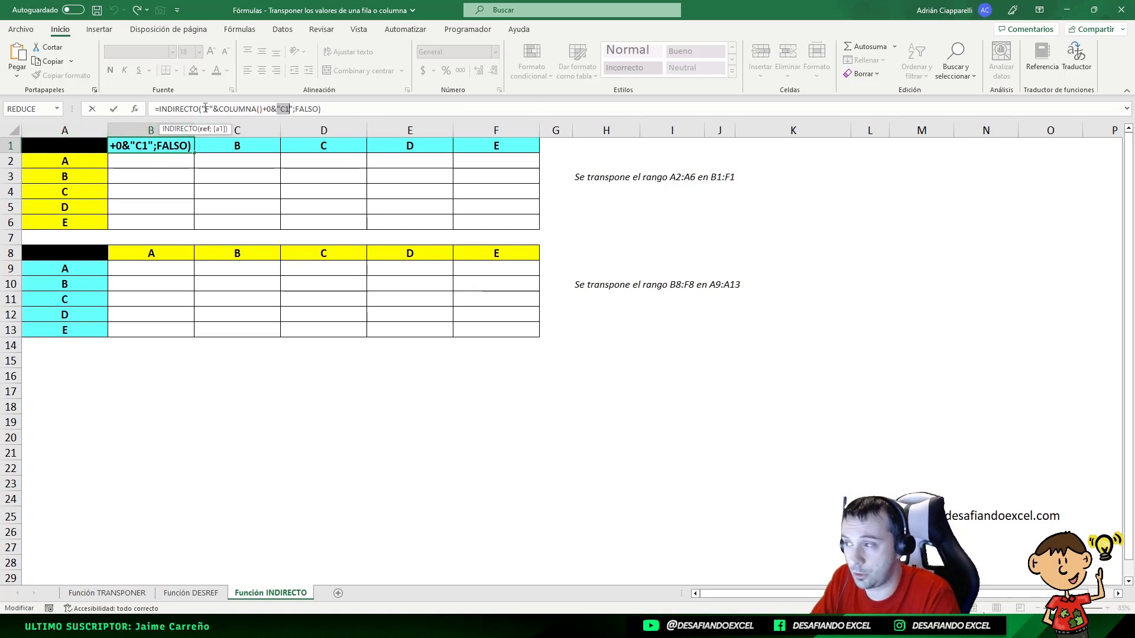
pyautogui.moveTo(200, 109); pyautogui.dragTo(285, 108)
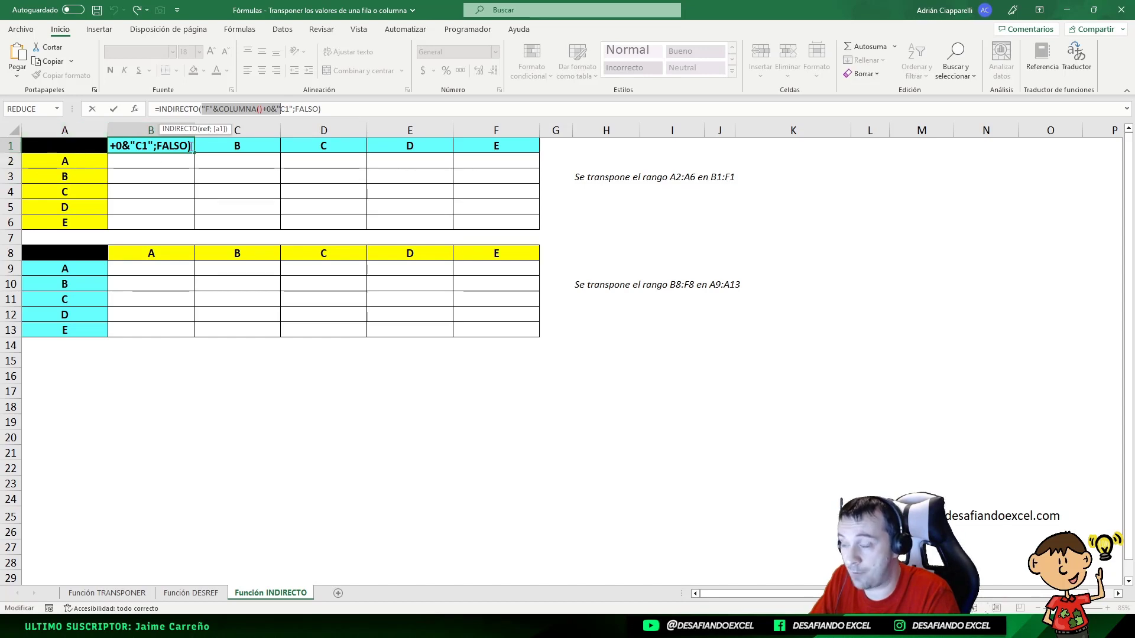
pyautogui.press('Escape')
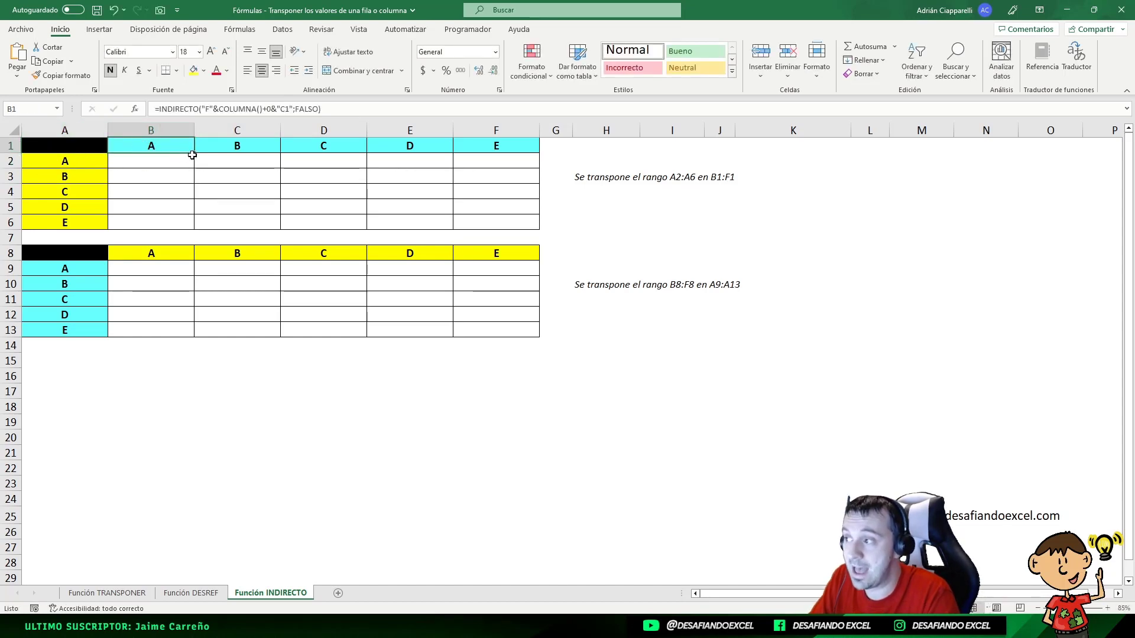
# Fill the INDIRECTO formula from B1 across to F1 and check the copied formulas in C1 and D1.
pyautogui.moveTo(196, 153); pyautogui.dragTo(516, 155)
pyautogui.click(237, 145)
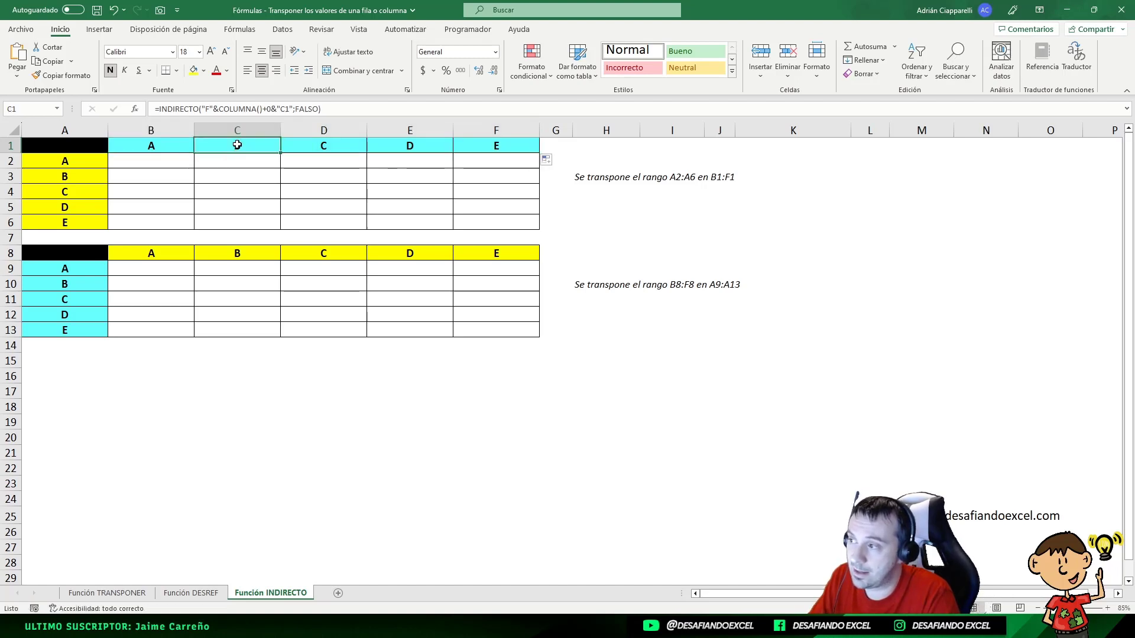
pyautogui.click(301, 144)
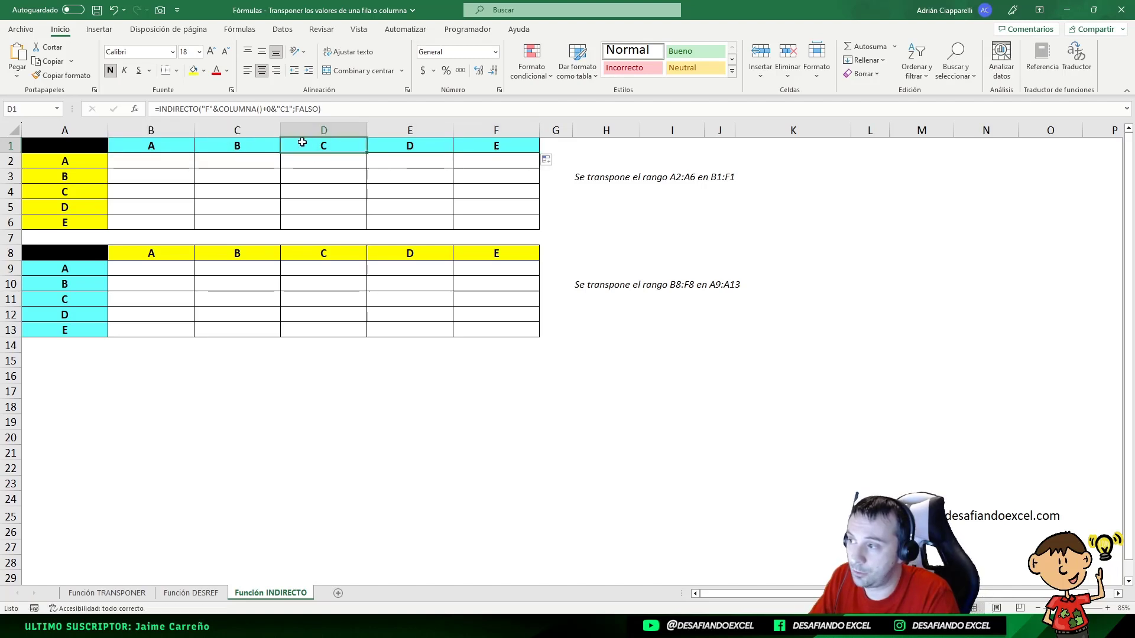
pyautogui.click(219, 146)
pyautogui.click(164, 144)
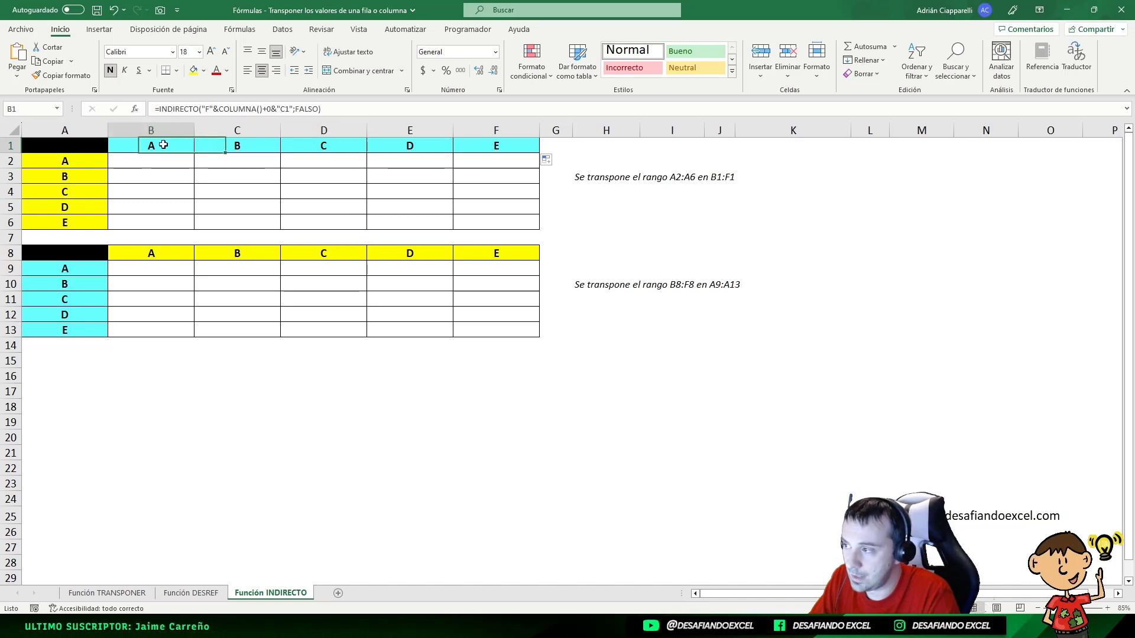
# Compare the COLUMNA() part of the INDIRECTO formulas in B1, C1 and D1, leaving them unedited.
pyautogui.click(237, 147)
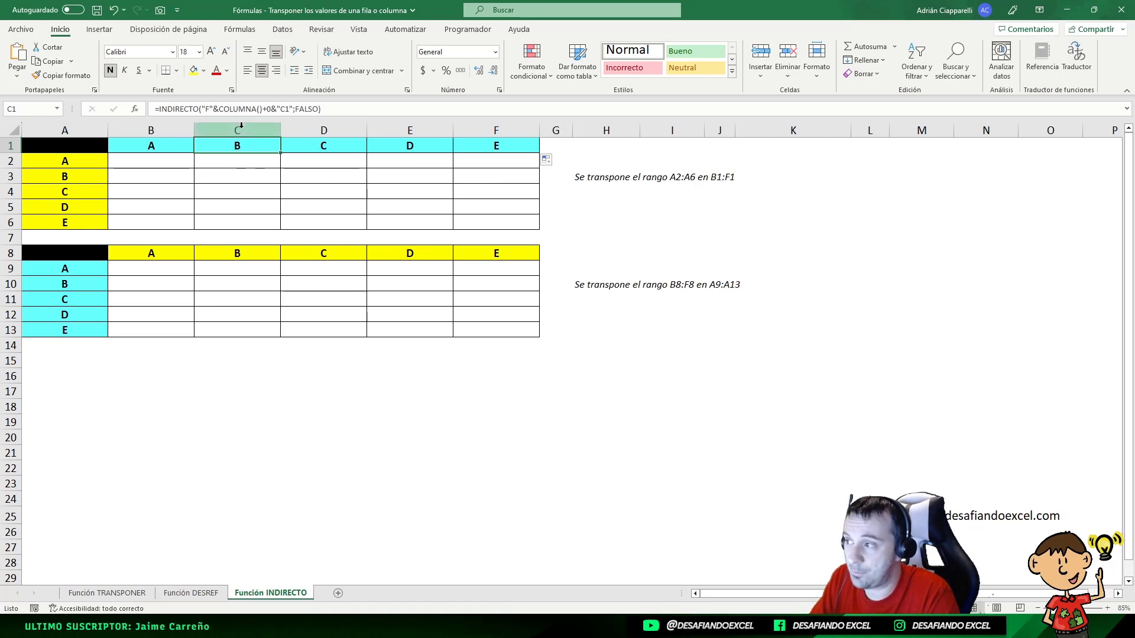
pyautogui.moveTo(219, 110); pyautogui.dragTo(263, 112)
pyautogui.press('Escape')
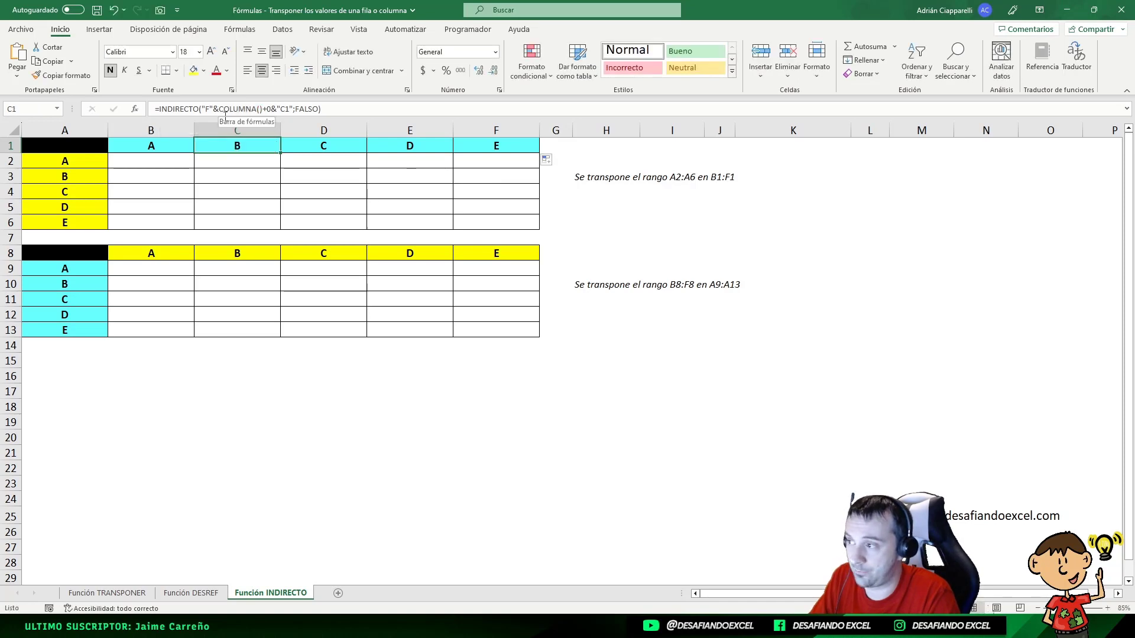
pyautogui.click(158, 143)
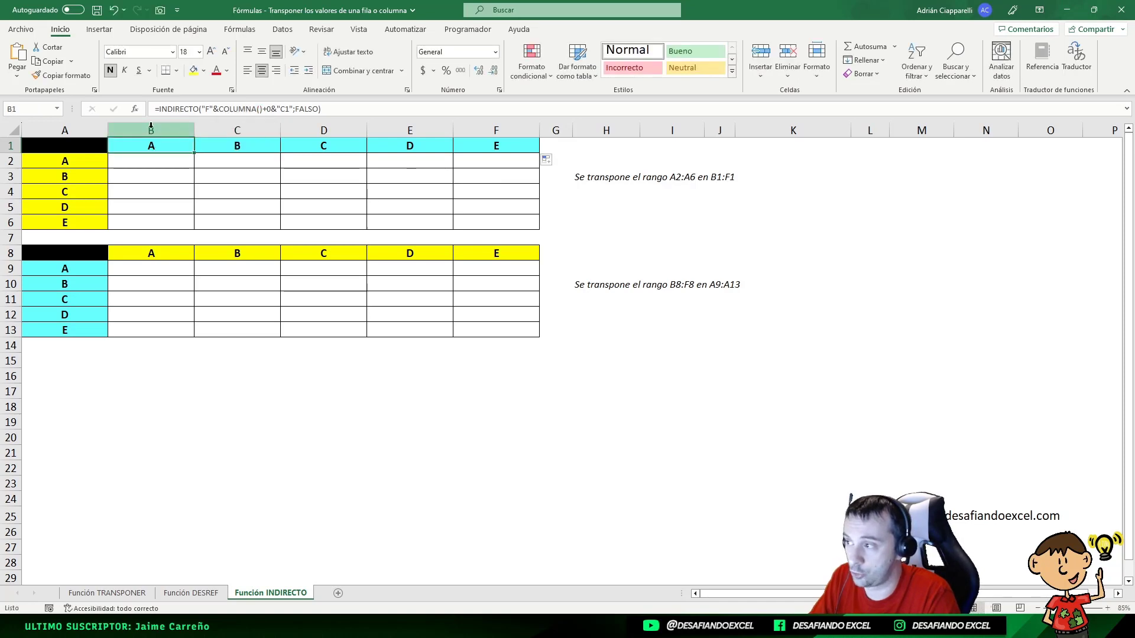
pyautogui.click(214, 147)
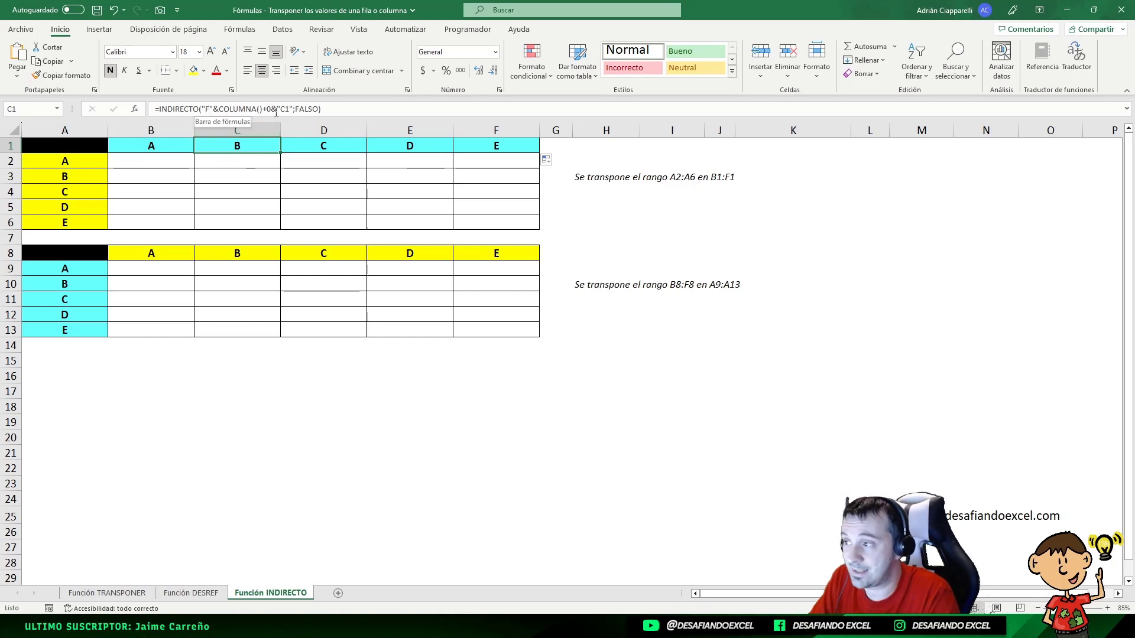
pyautogui.click(314, 145)
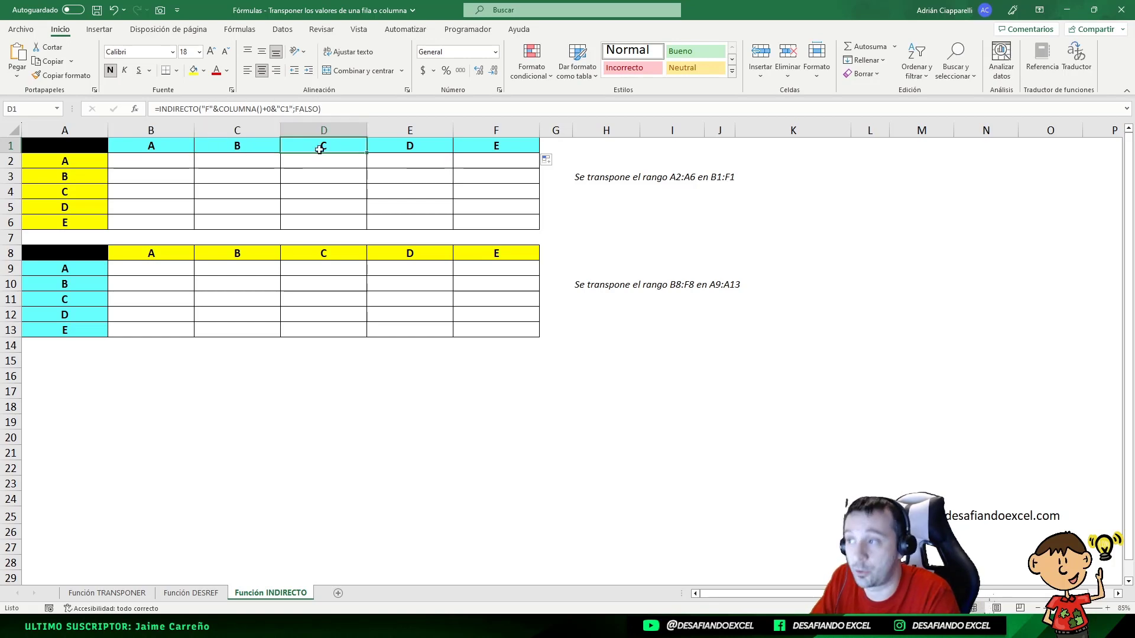
# Check the INDIRECTO formulas in E1 and F1 against the source values in A2:A6, returning to B1.
pyautogui.click(390, 147)
pyautogui.click(484, 147)
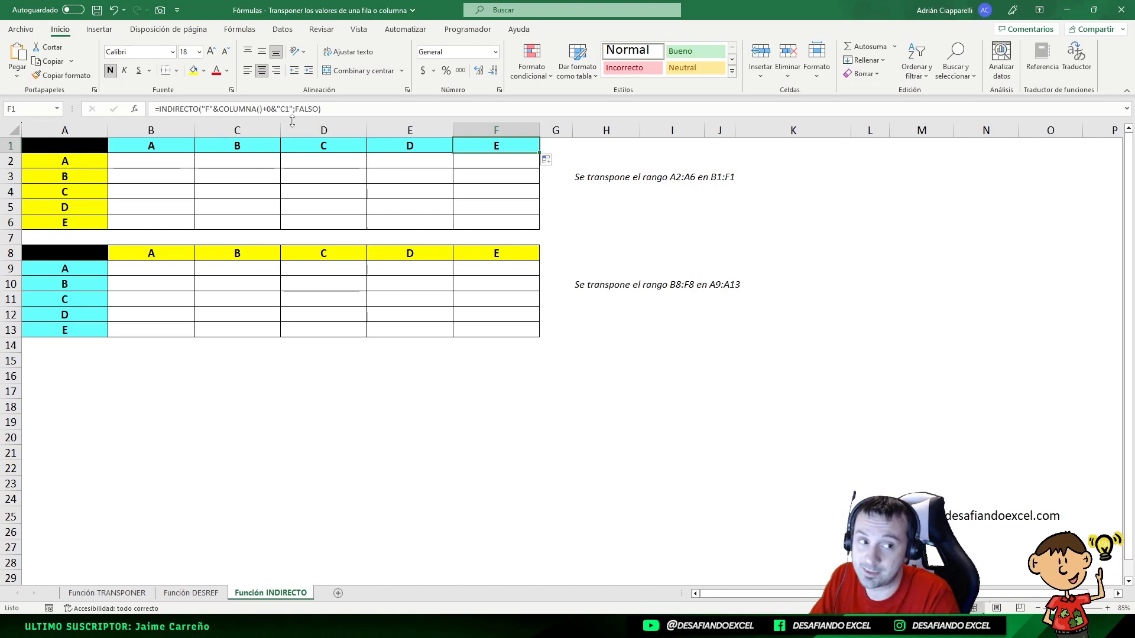
pyautogui.click(76, 171)
pyautogui.click(90, 194)
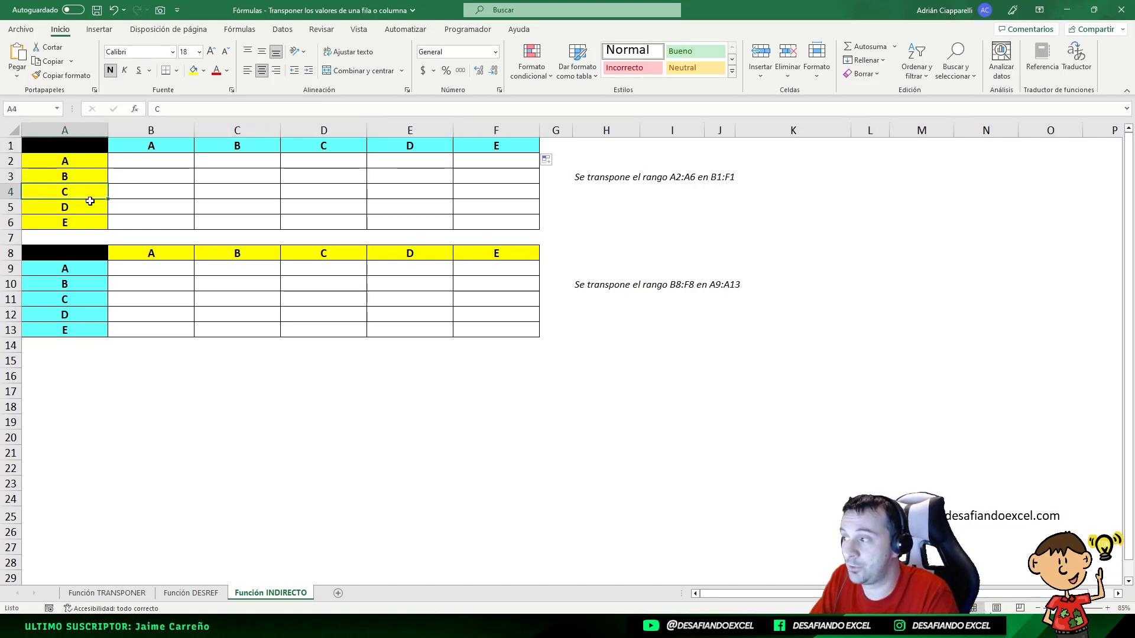
pyautogui.click(90, 201)
pyautogui.click(99, 224)
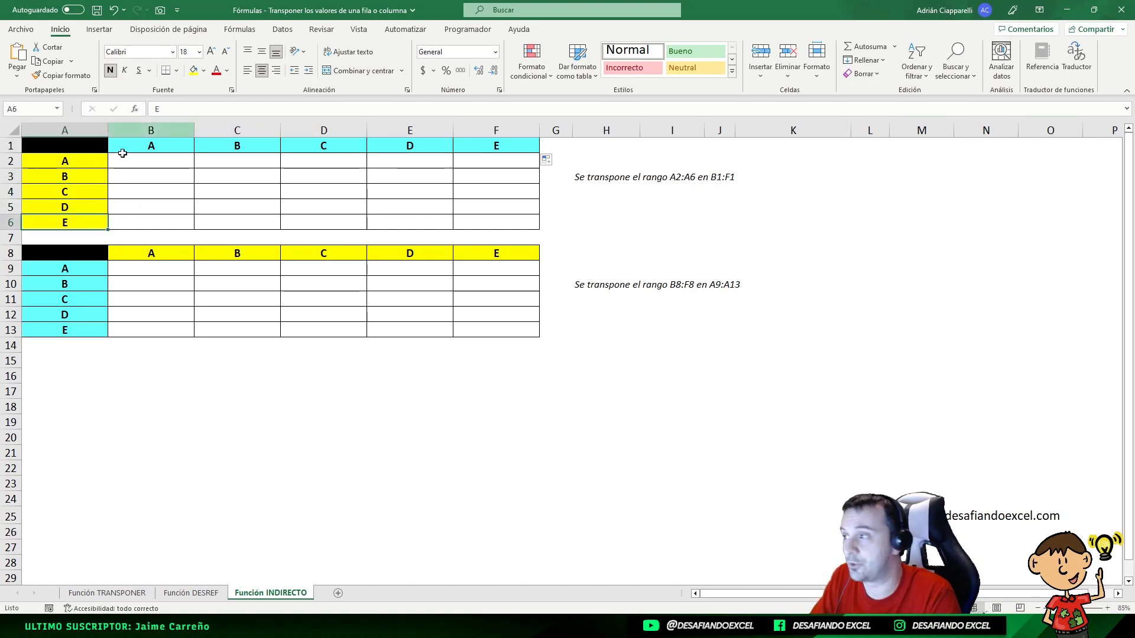
pyautogui.click(148, 142)
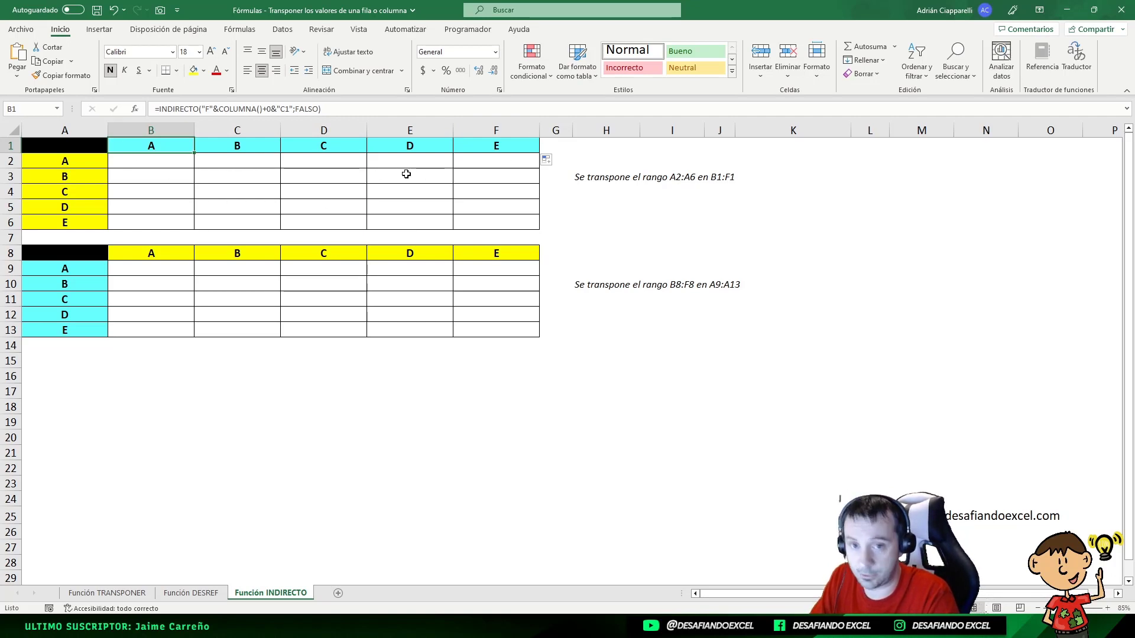
# Compare the FILA-based INDIRECTO formula in A9 with its source cell B8 and the COLUMNA-based formula in B1.
pyautogui.click(86, 269)
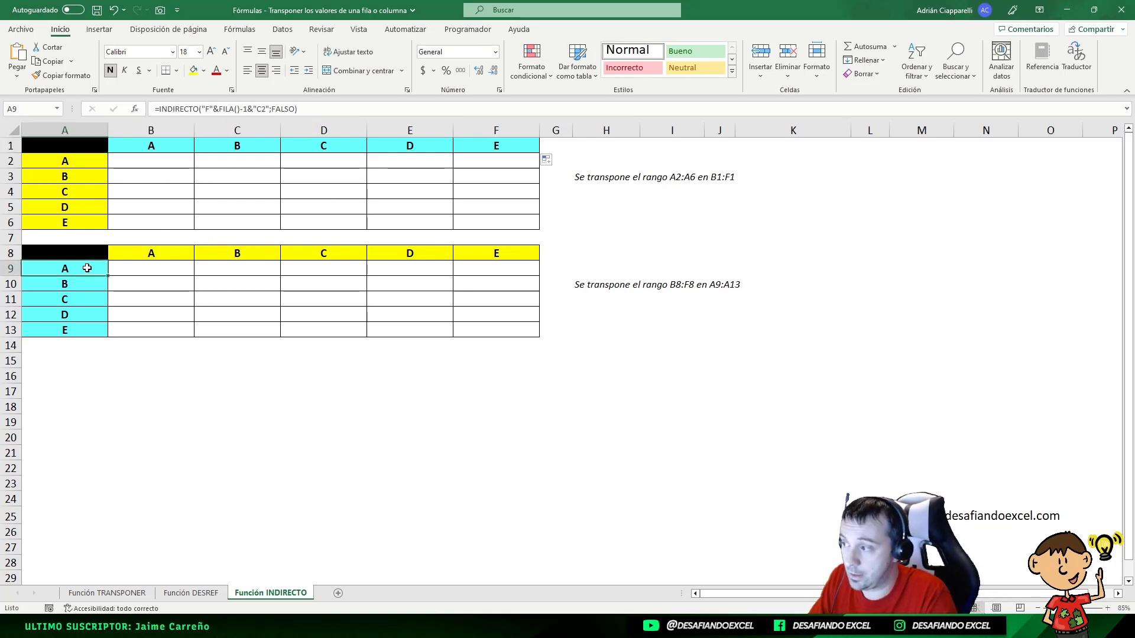
pyautogui.click(147, 252)
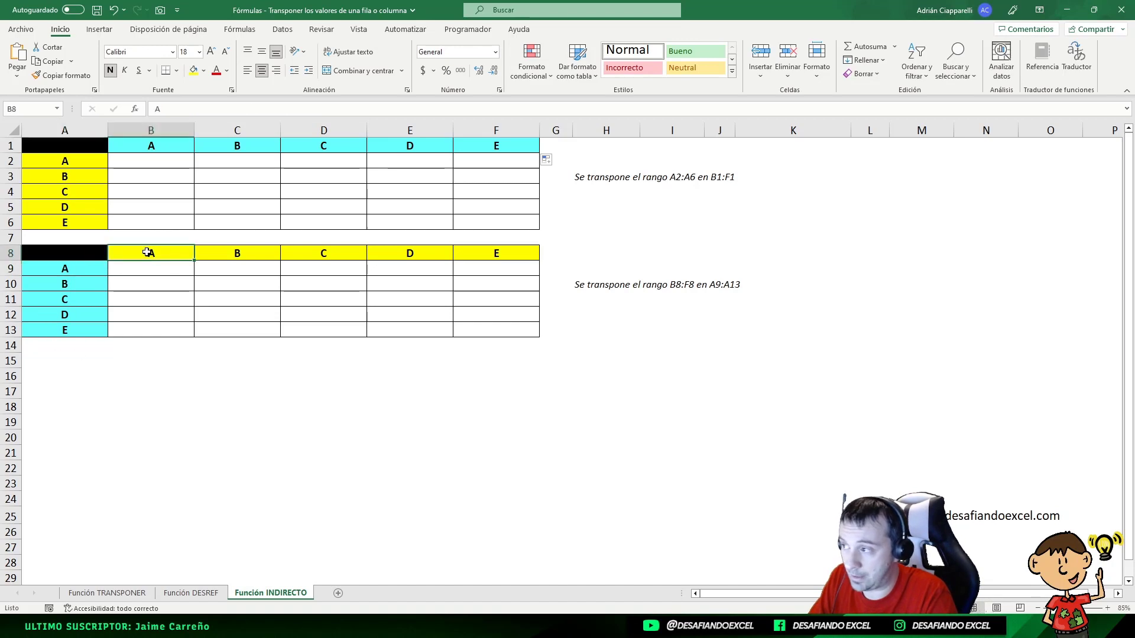
pyautogui.click(80, 269)
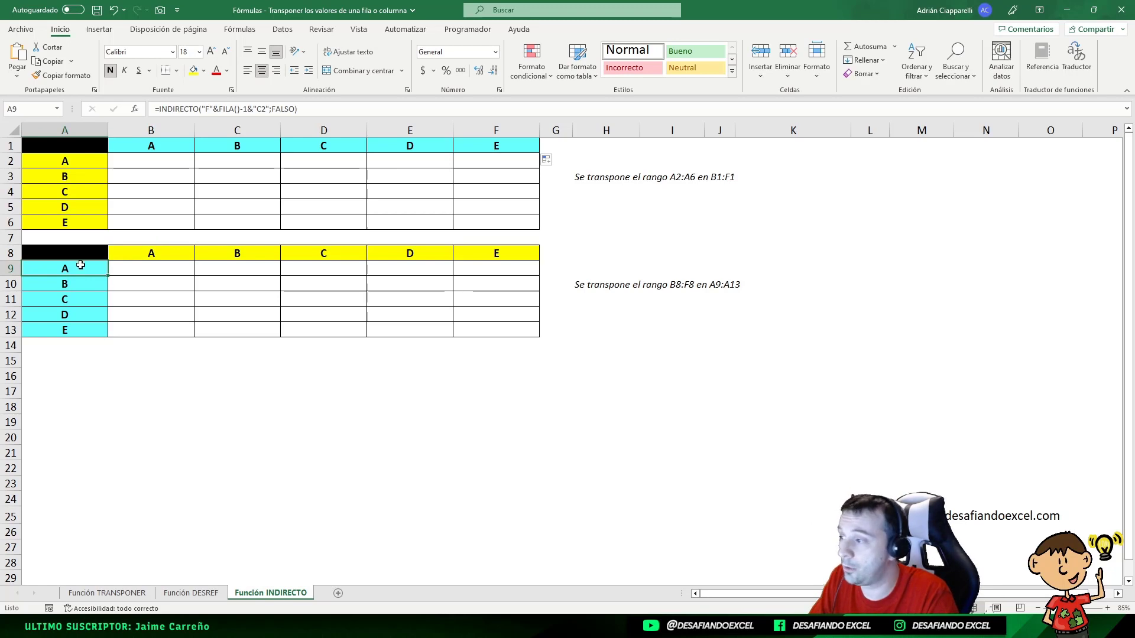
pyautogui.click(159, 147)
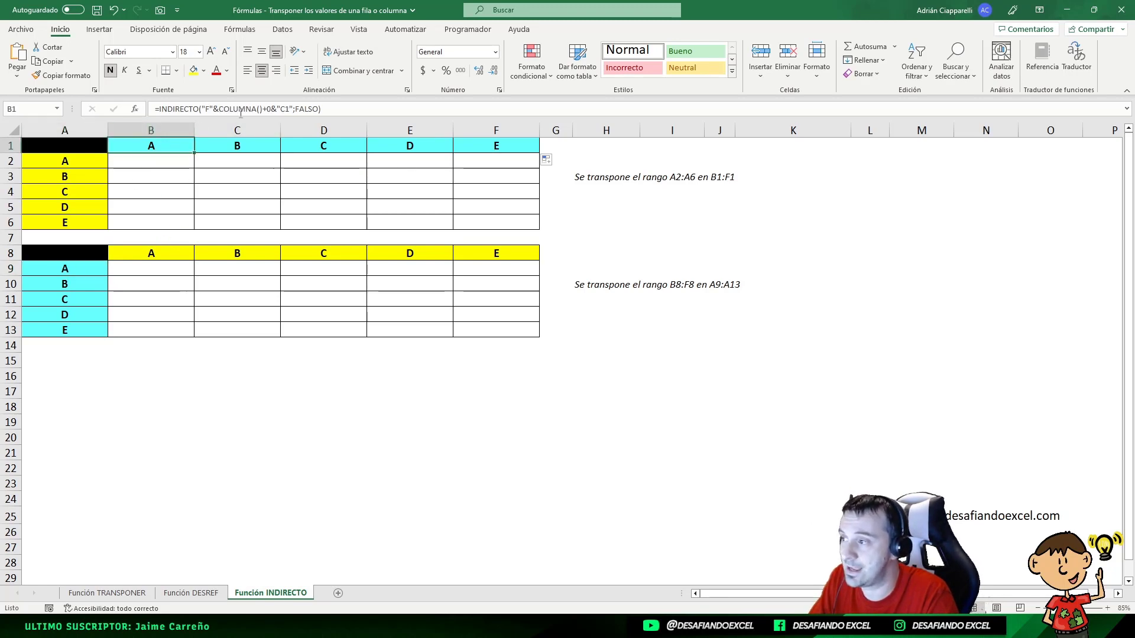
pyautogui.click(82, 268)
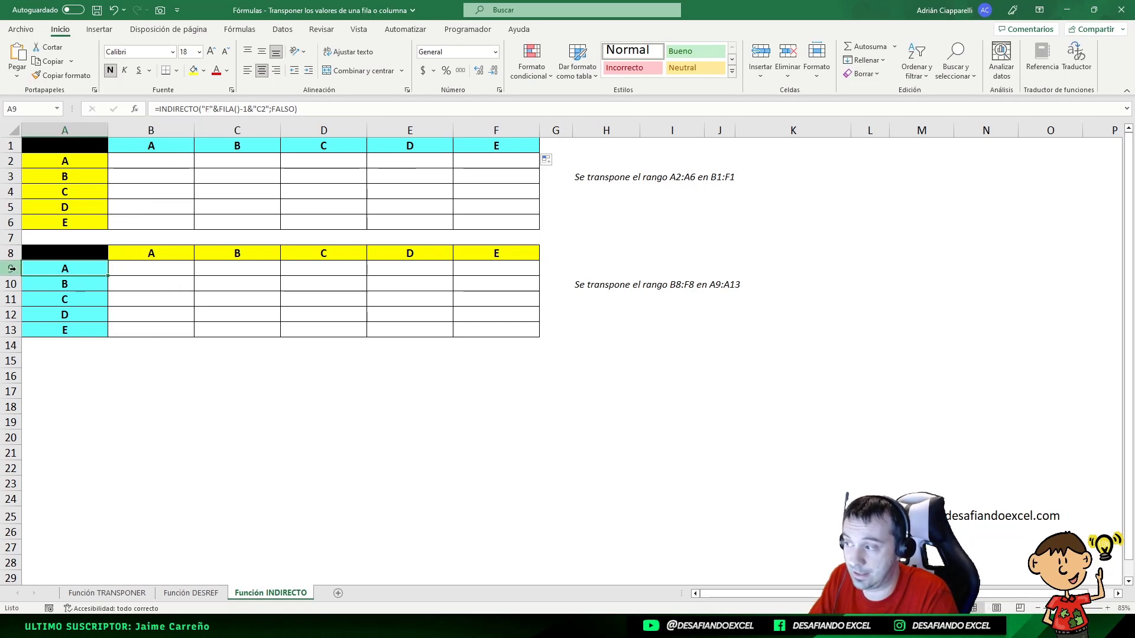
# Examine the "C2" text and the -1 after FILA() in the A9 formula, leaving it unedited.
pyautogui.click(250, 108)
pyautogui.moveTo(253, 109); pyautogui.dragTo(268, 108)
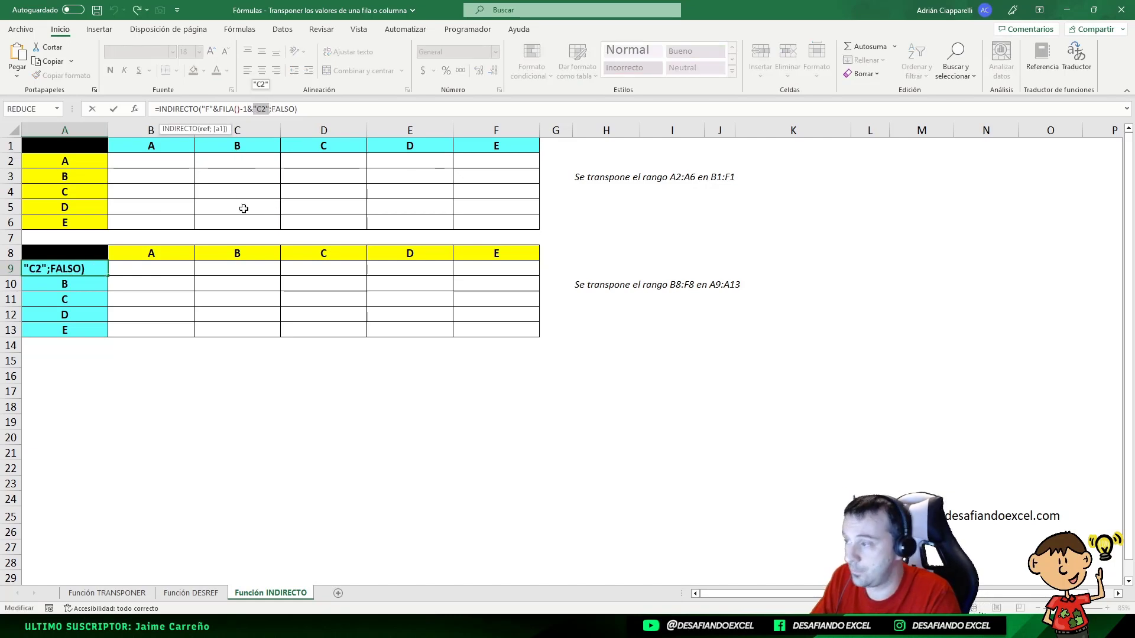
pyautogui.press('Escape')
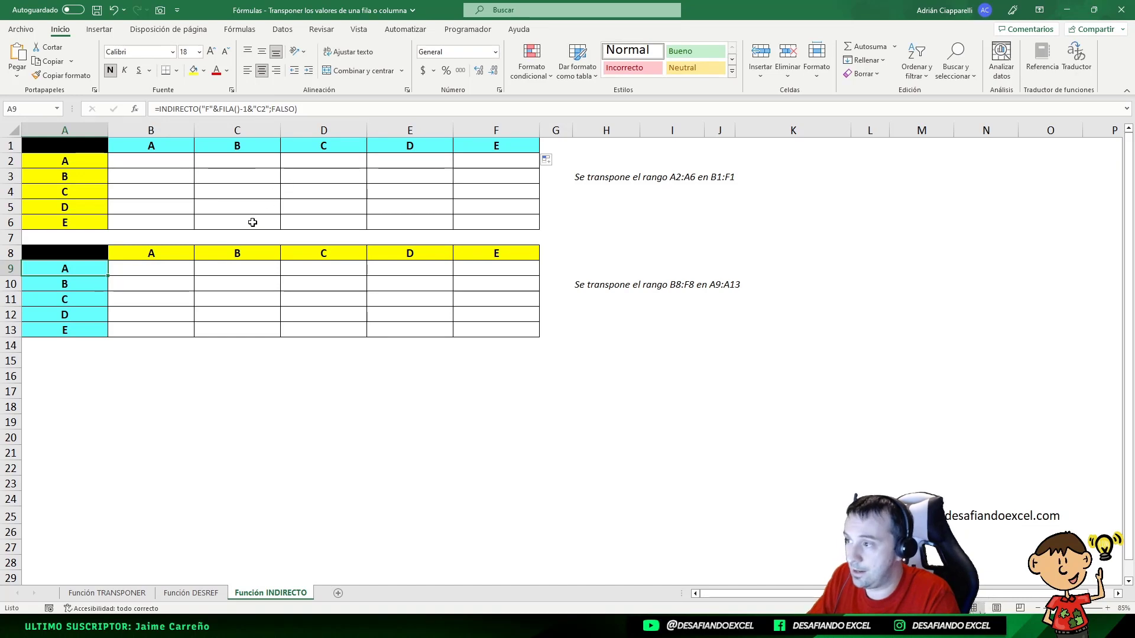
pyautogui.click(166, 250)
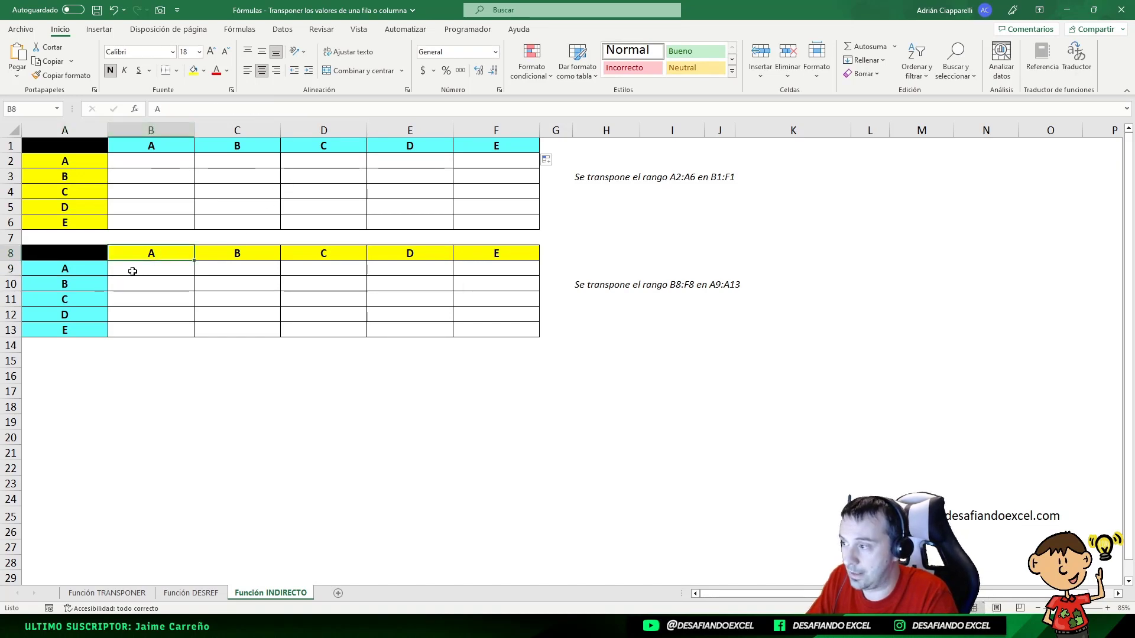
pyautogui.click(105, 267)
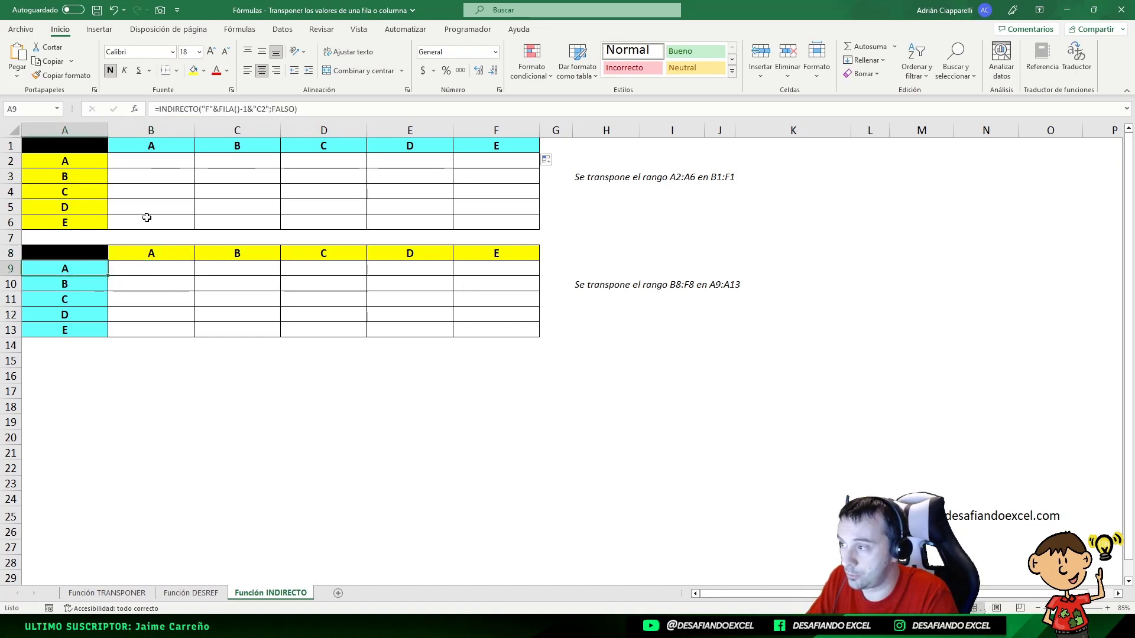
pyautogui.click(234, 111)
pyautogui.moveTo(240, 108); pyautogui.dragTo(248, 108)
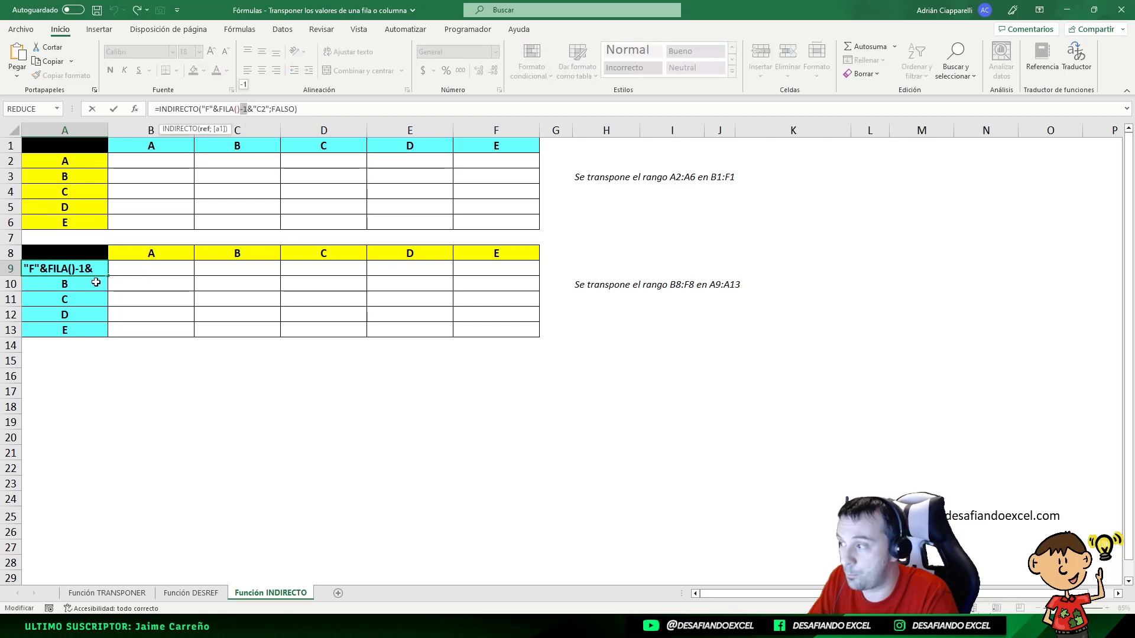
pyautogui.press('Escape')
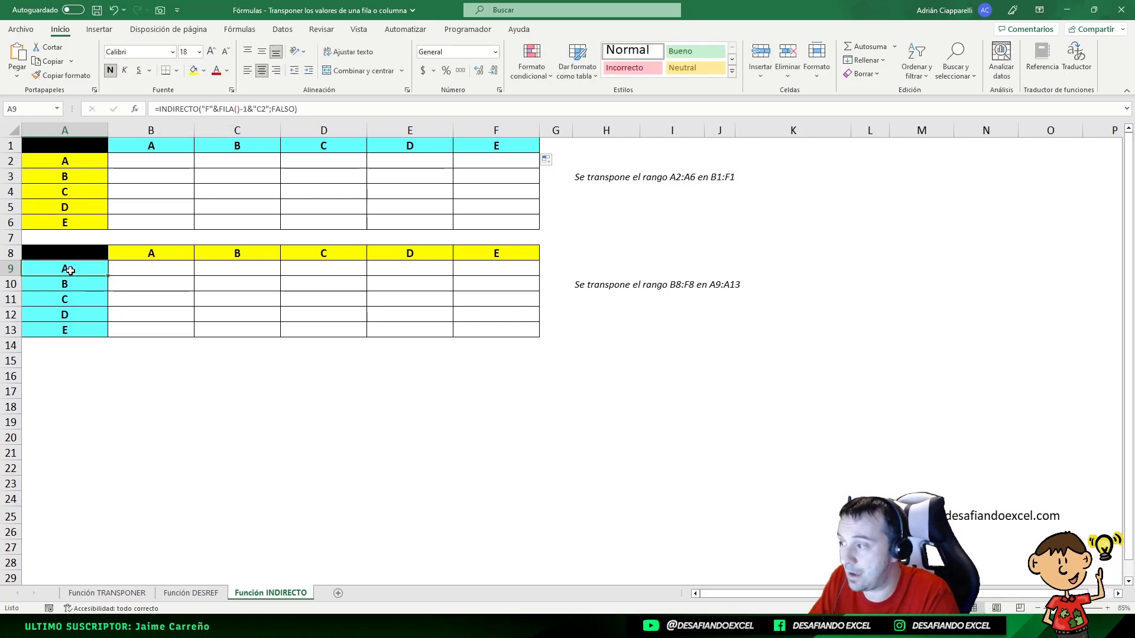
# Inspect the INDIRECTO formulas in A11 to A13, and compare the A9 formula with its source cell B8.
pyautogui.click(80, 300)
pyautogui.click(86, 315)
pyautogui.click(94, 325)
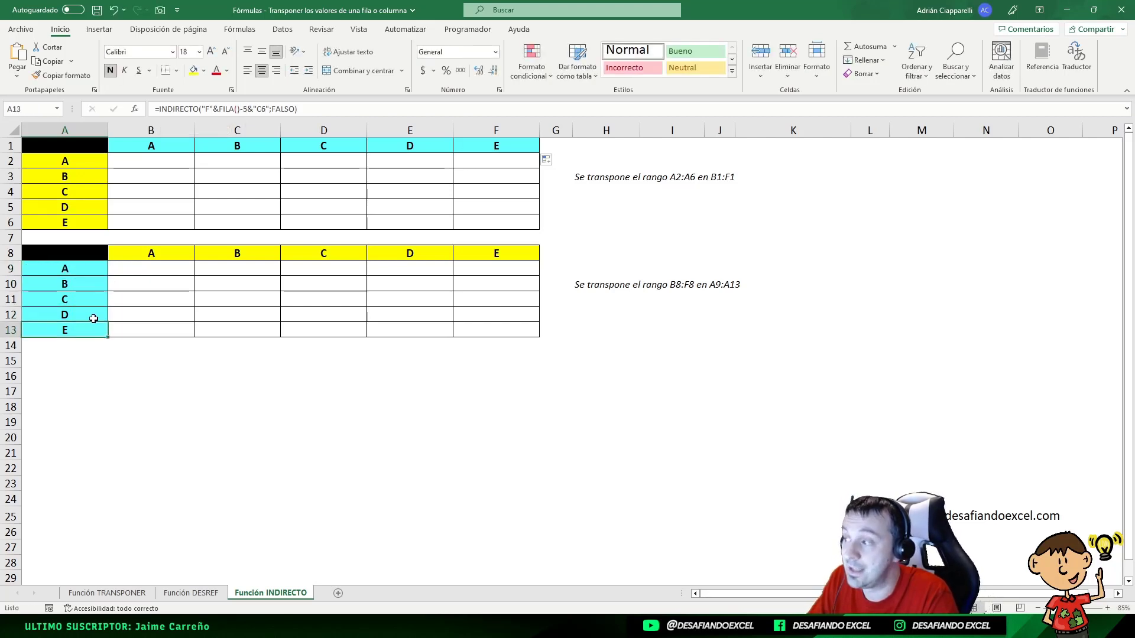
pyautogui.click(157, 254)
pyautogui.click(71, 265)
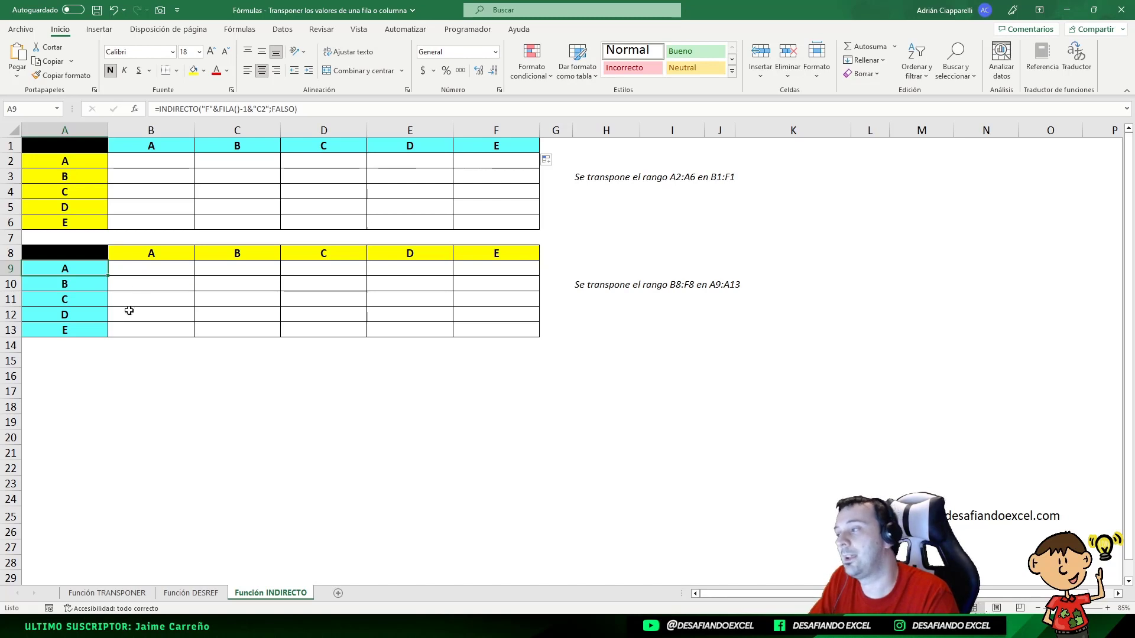
pyautogui.click(139, 253)
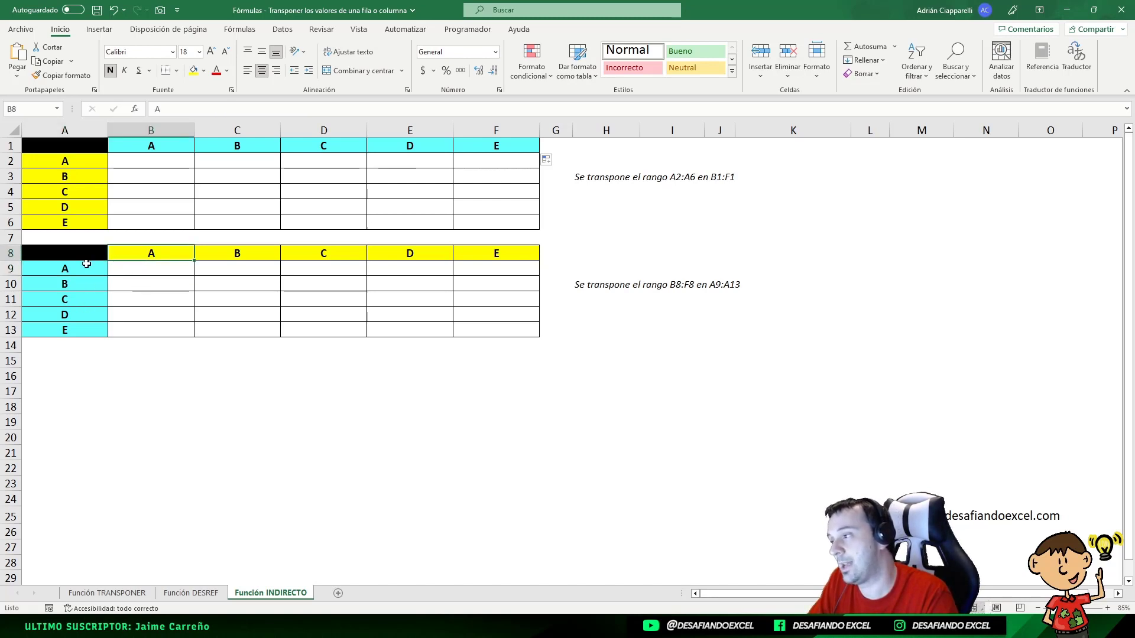
pyautogui.click(69, 267)
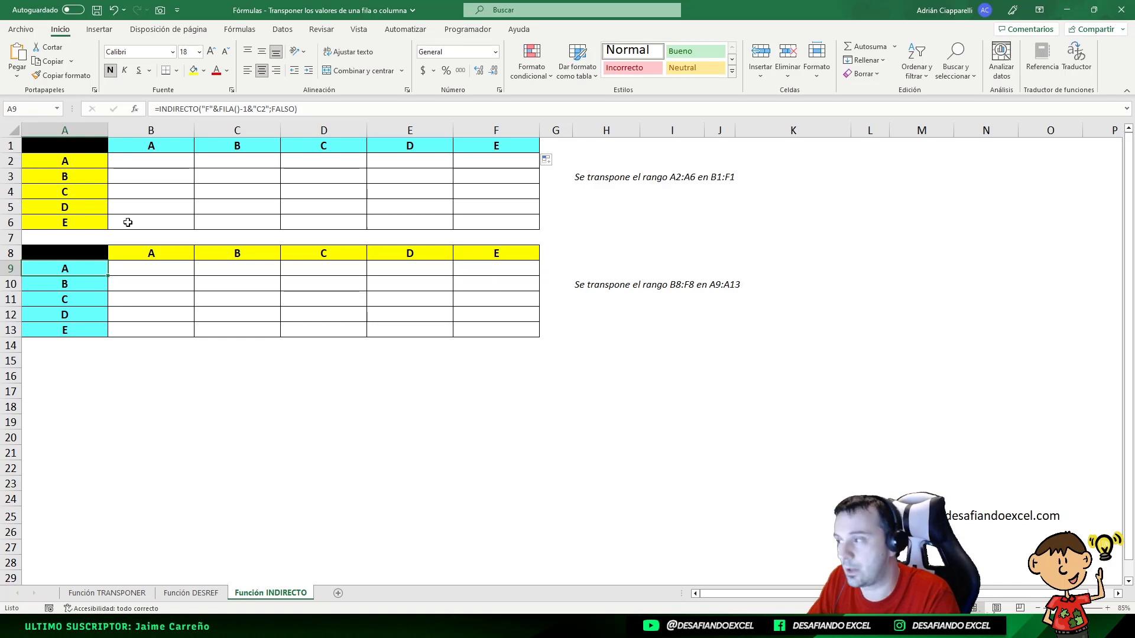
# Review the INDIRECTO formulas in B1 and A9 alongside their source cells A2 and B8.
pyautogui.click(152, 145)
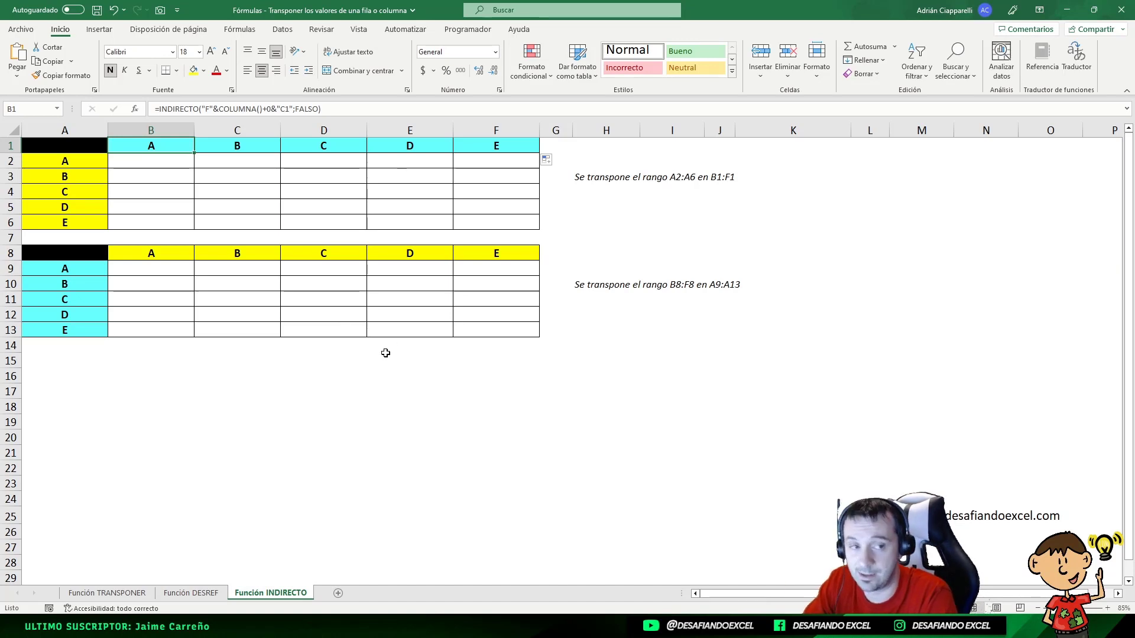
pyautogui.click(81, 164)
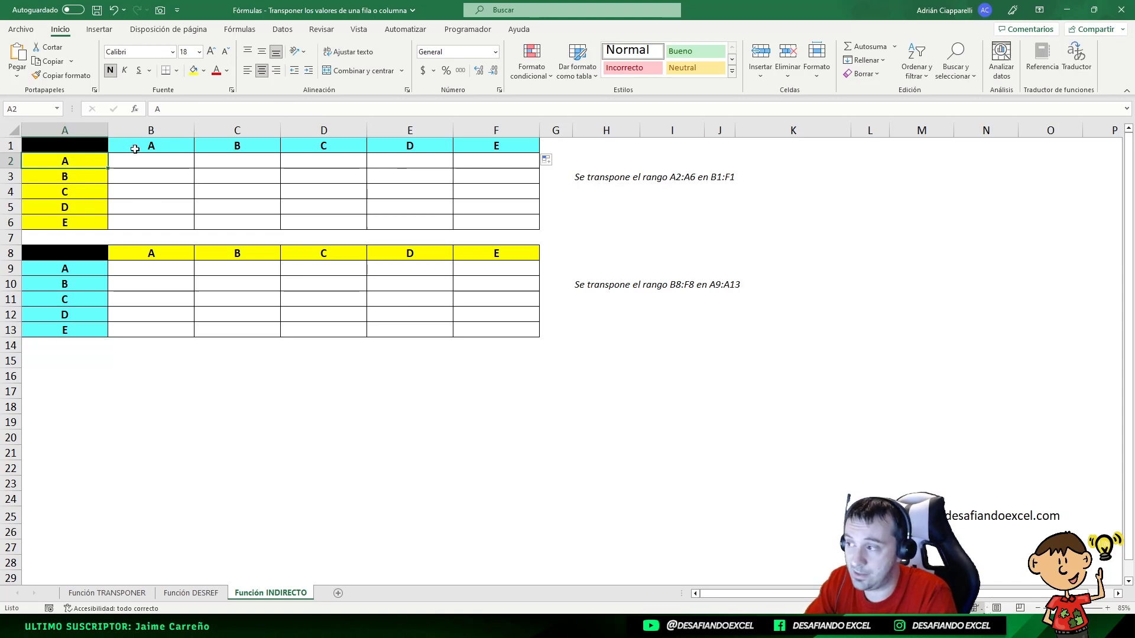
pyautogui.click(73, 270)
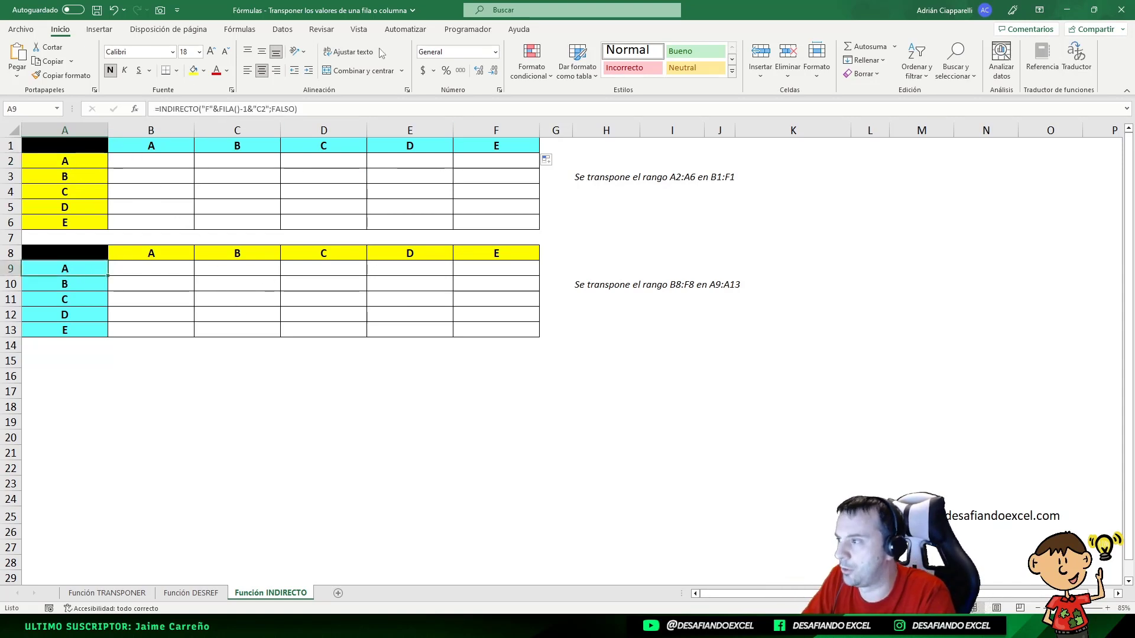
pyautogui.click(124, 258)
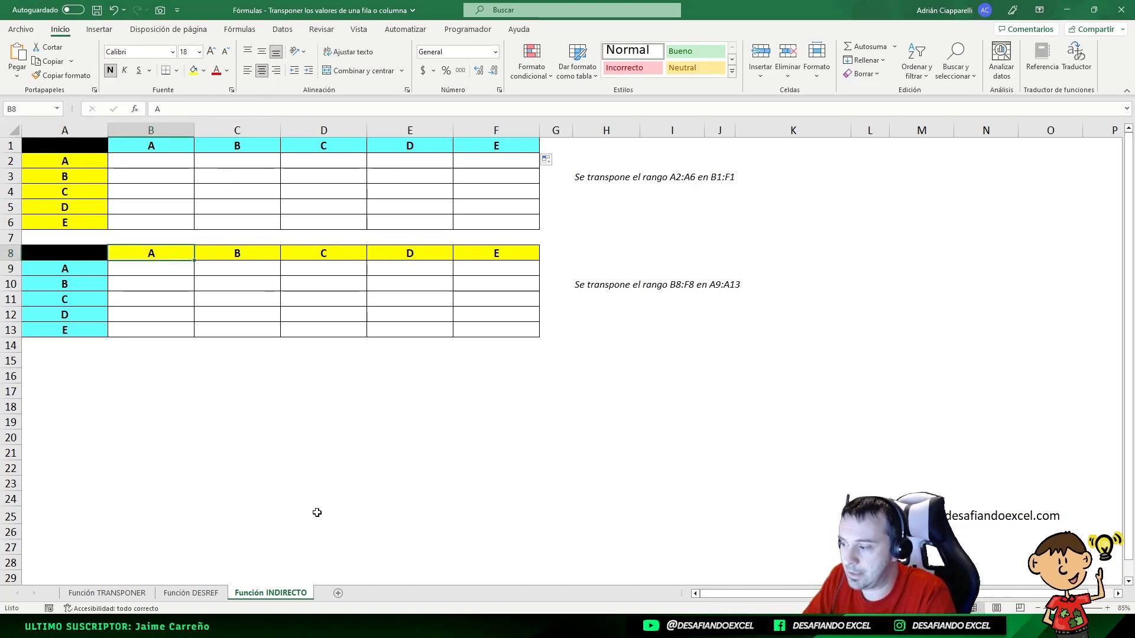
# Review the Función TRANSPONER and Función DESREF sheets, finishing on the Función INDIRECTO sheet.
pyautogui.click(107, 592)
pyautogui.click(190, 593)
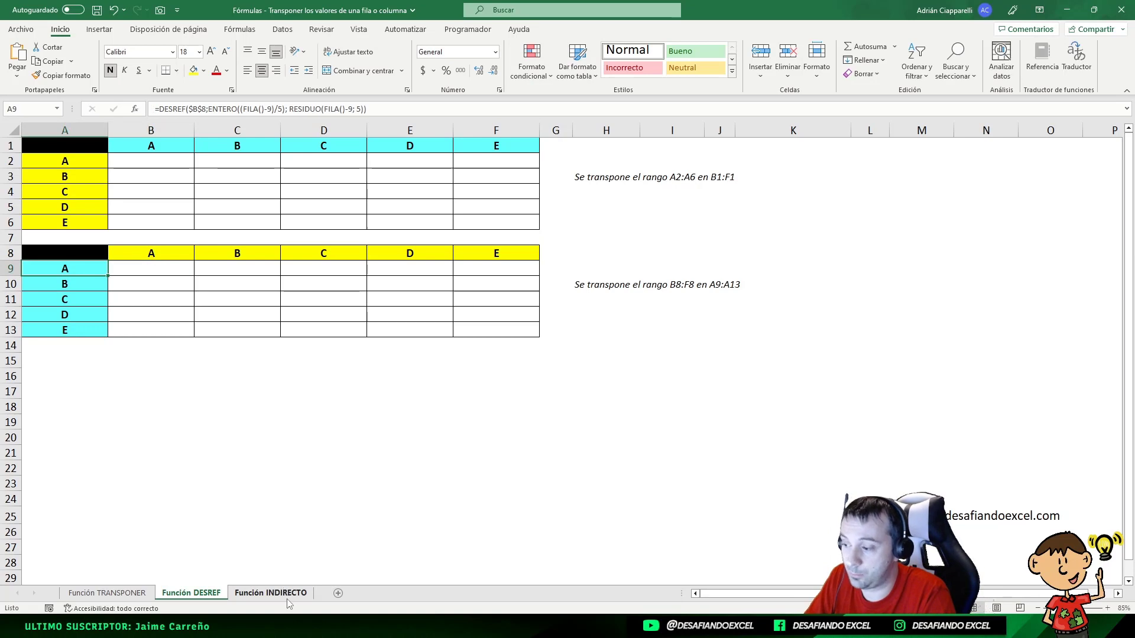
pyautogui.click(288, 596)
pyautogui.click(124, 596)
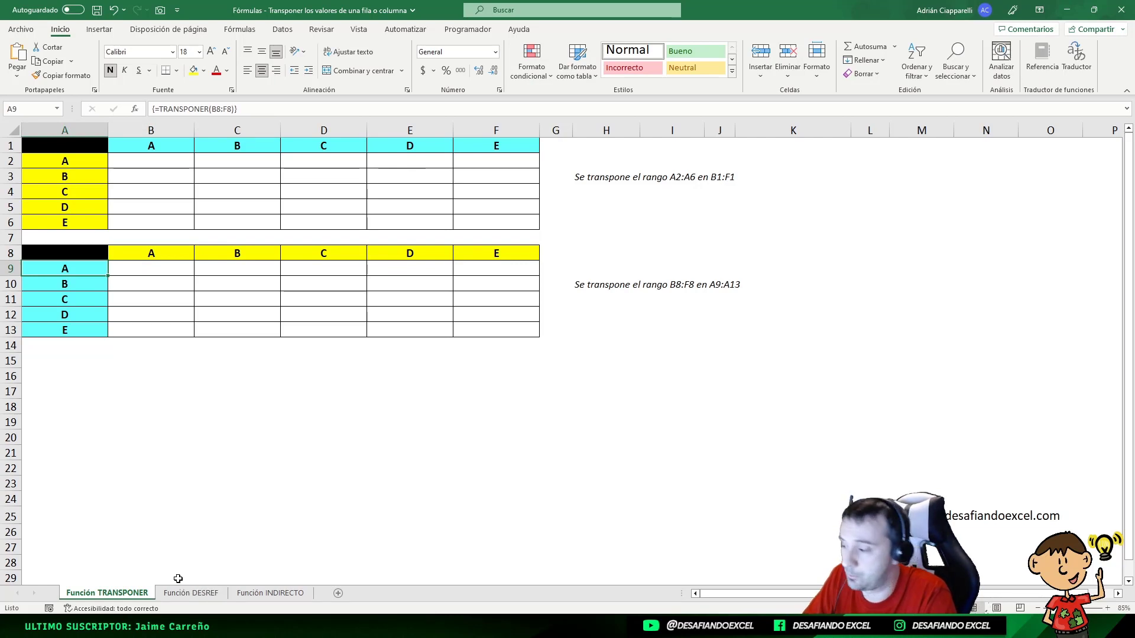
pyautogui.click(191, 593)
pyautogui.click(290, 592)
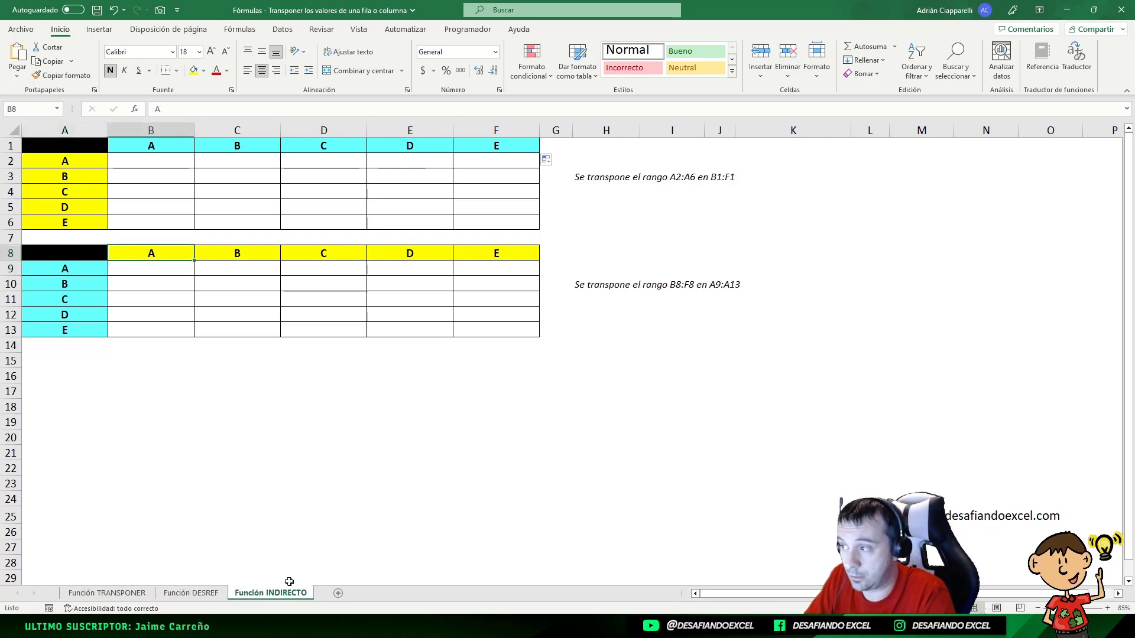